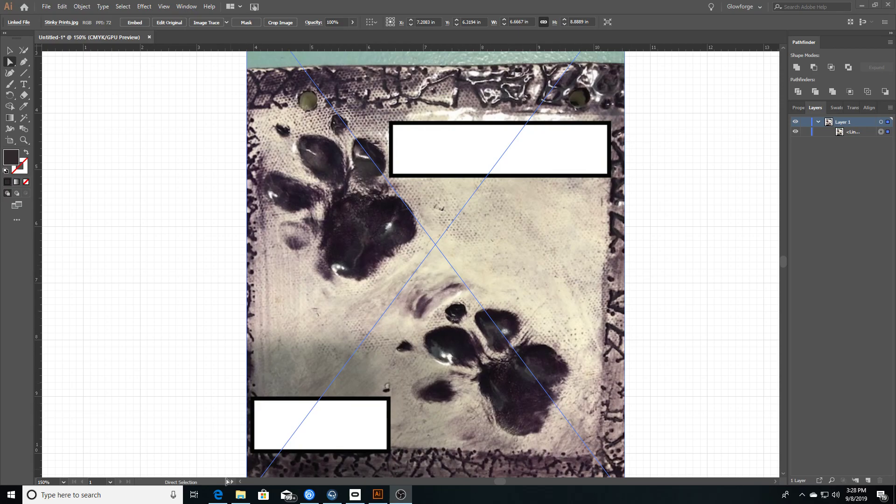
View the product page for the 3 inch coaster set with engraved box in the web browser and return to Illustrator.
{"action": "left_click", "coordinate": [218, 494]}
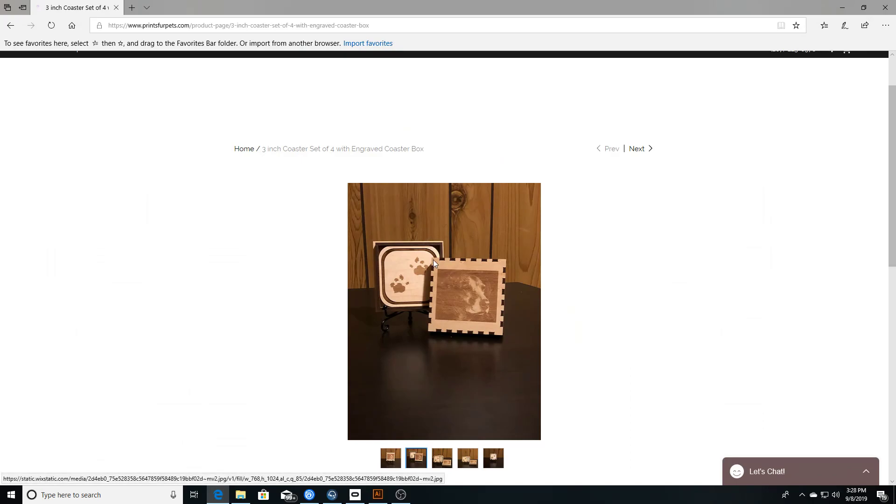
{"action": "scroll", "coordinate": [433, 260], "scroll_direction": "down", "scroll_amount": 2}
{"action": "scroll", "coordinate": [416, 231], "scroll_direction": "up", "scroll_amount": 1}
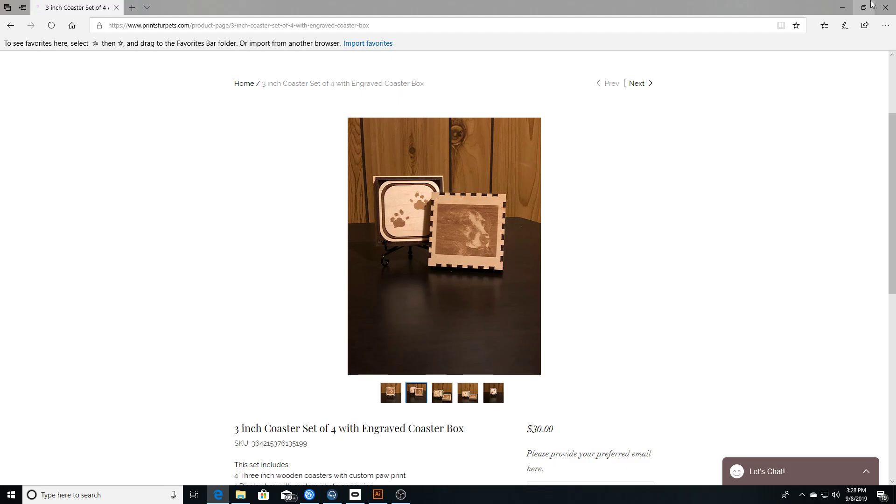
{"action": "left_click", "coordinate": [842, 7]}
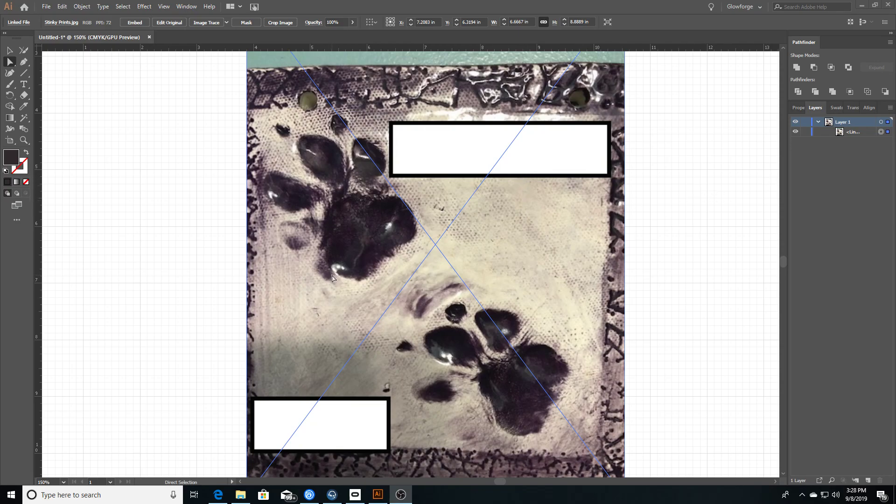
Examine the two paw prints in the placed photo, including the surrounding border and white label boxes.
{"action": "scroll", "coordinate": [492, 293], "scroll_direction": "down", "scroll_amount": 1}
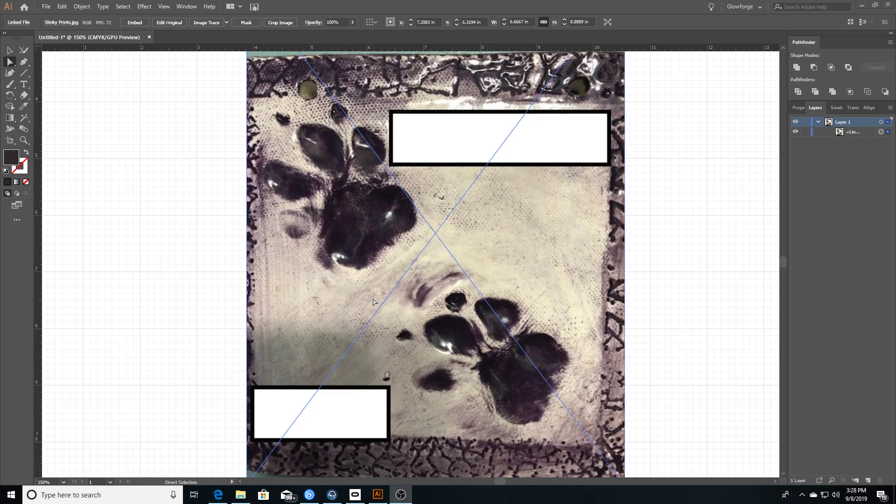
{"action": "scroll", "coordinate": [373, 302], "scroll_direction": "up", "scroll_amount": 1}
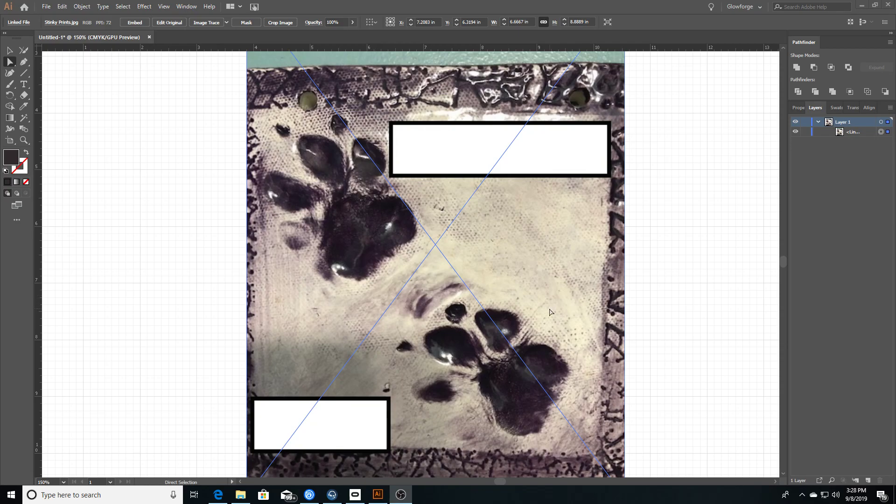
{"action": "scroll", "coordinate": [549, 312], "scroll_direction": "up", "scroll_amount": 4}
{"action": "scroll", "coordinate": [528, 306], "scroll_direction": "down", "scroll_amount": 3}
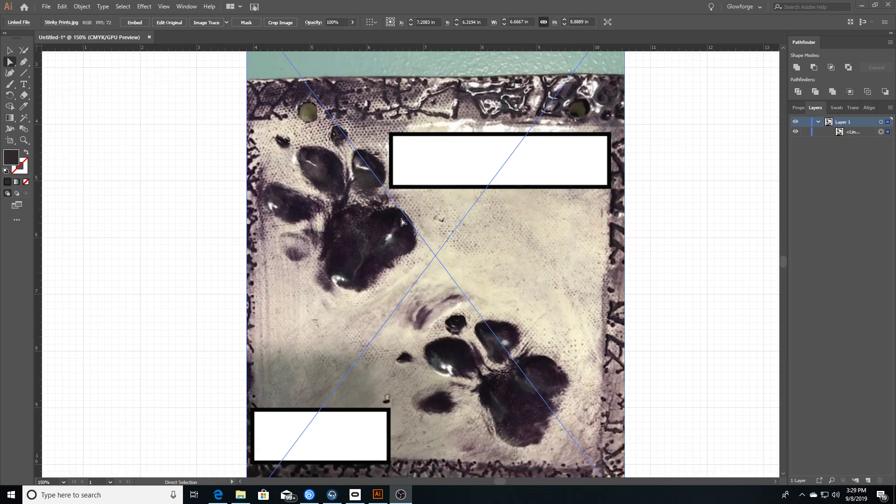
{"action": "scroll", "coordinate": [390, 276], "scroll_direction": "up", "scroll_amount": 4}
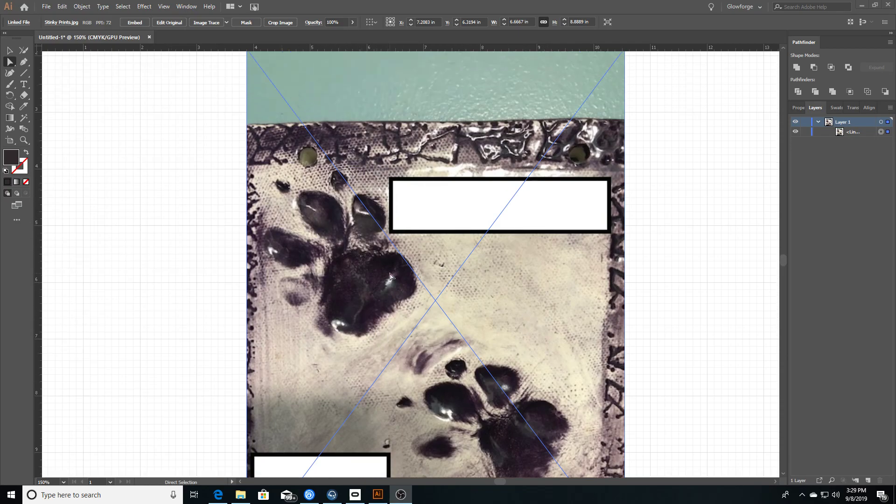
{"action": "scroll", "coordinate": [473, 286], "scroll_direction": "down", "scroll_amount": 4}
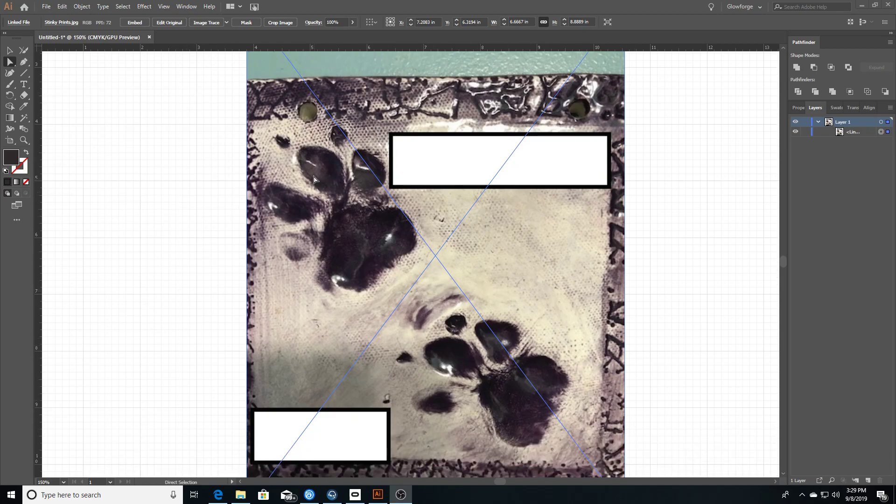
{"action": "scroll", "coordinate": [560, 270], "scroll_direction": "down", "scroll_amount": 1}
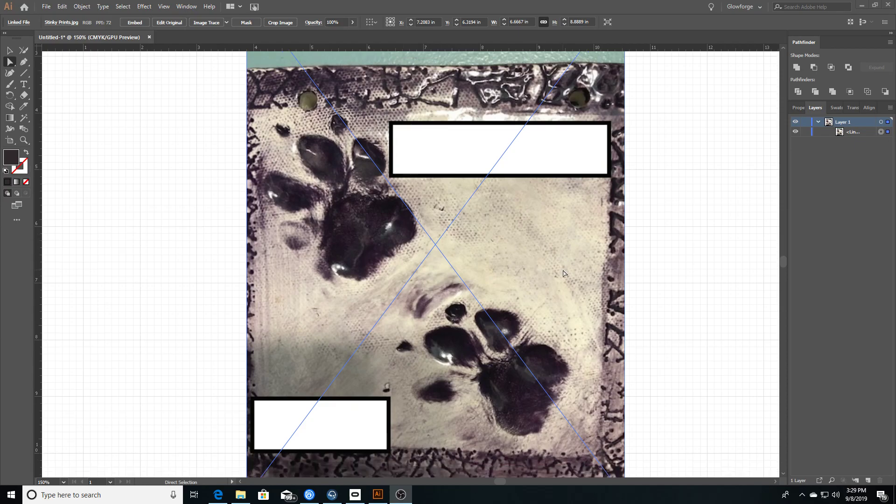
{"action": "scroll", "coordinate": [563, 274], "scroll_direction": "down", "scroll_amount": 2}
{"action": "scroll", "coordinate": [562, 274], "scroll_direction": "up", "scroll_amount": 2}
Crop the photo to about 6.65 × 5.88 in around the paw prints, cutting off the upper and lower border strips.
{"action": "left_click", "coordinate": [274, 24]}
{"action": "key", "text": "Return"}
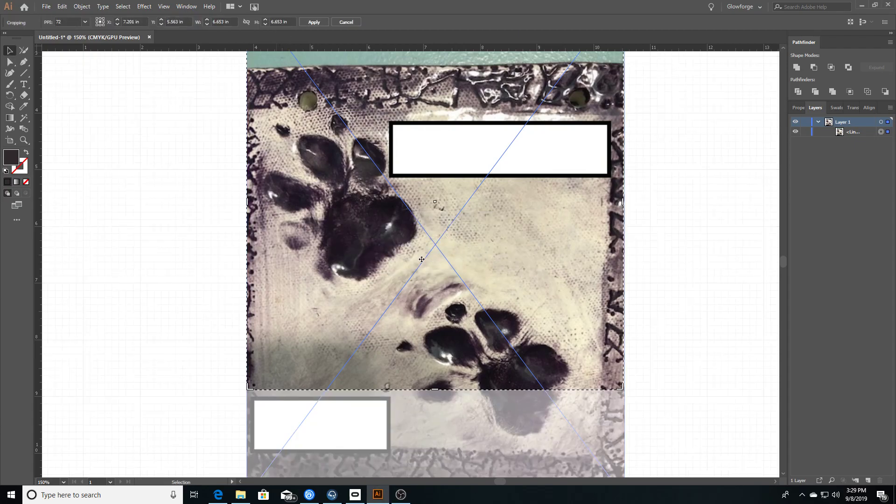
{"action": "scroll", "coordinate": [468, 407], "scroll_direction": "down", "scroll_amount": 1}
{"action": "left_click_drag", "start_coordinate": [431, 368], "coordinate": [444, 416]}
{"action": "scroll", "coordinate": [438, 109], "scroll_direction": "up", "scroll_amount": 4}
{"action": "left_click_drag", "start_coordinate": [433, 93], "coordinate": [434, 186]}
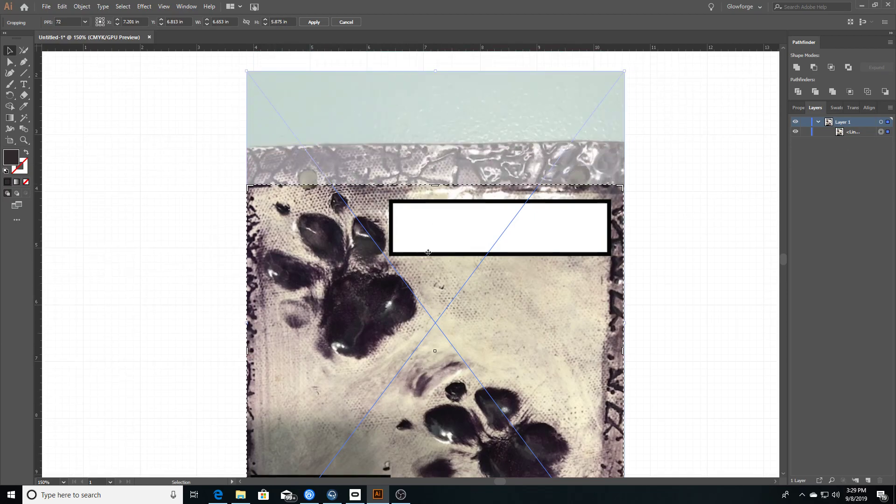
{"action": "scroll", "coordinate": [263, 137], "scroll_direction": "down", "scroll_amount": 1}
{"action": "key", "text": "Return"}
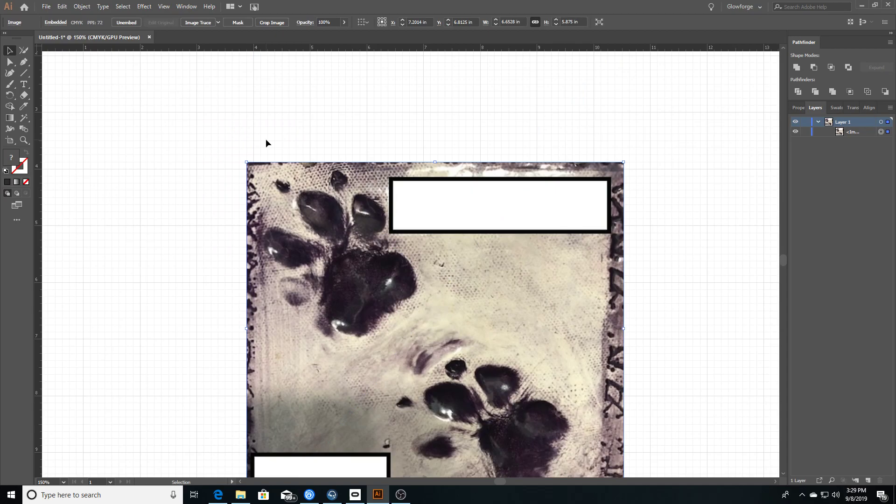
Image Trace the cropped photo with the High Fidelity Photo preset and expand the tracing result into paths.
{"action": "scroll", "coordinate": [266, 140], "scroll_direction": "down", "scroll_amount": 2}
{"action": "scroll", "coordinate": [268, 141], "scroll_direction": "down", "scroll_amount": 1}
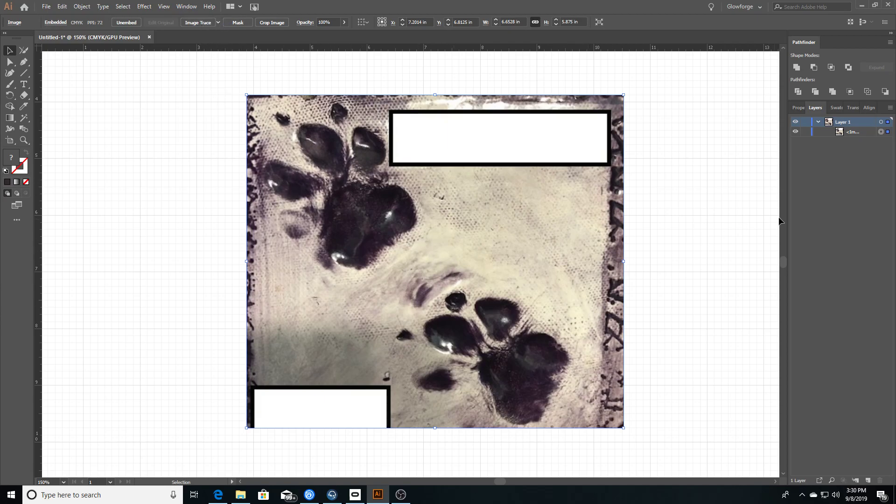
{"action": "left_click", "coordinate": [218, 22]}
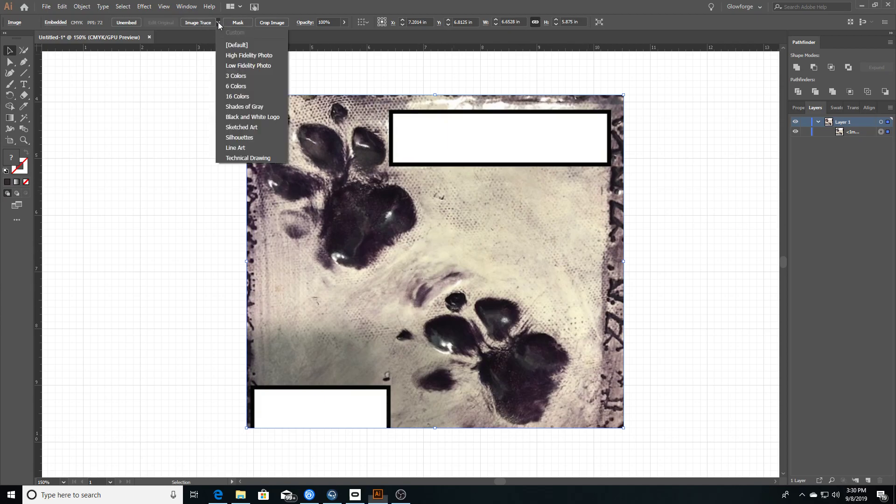
{"action": "key", "text": "Escape"}
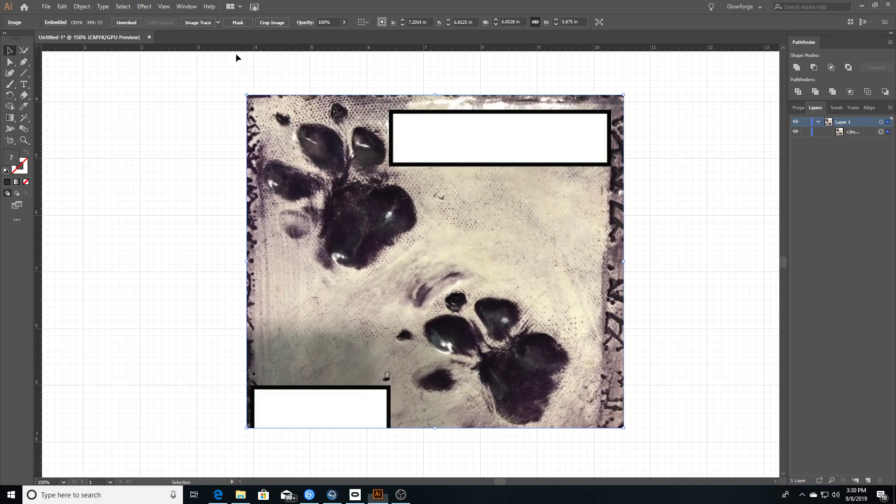
{"action": "left_click", "coordinate": [198, 23]}
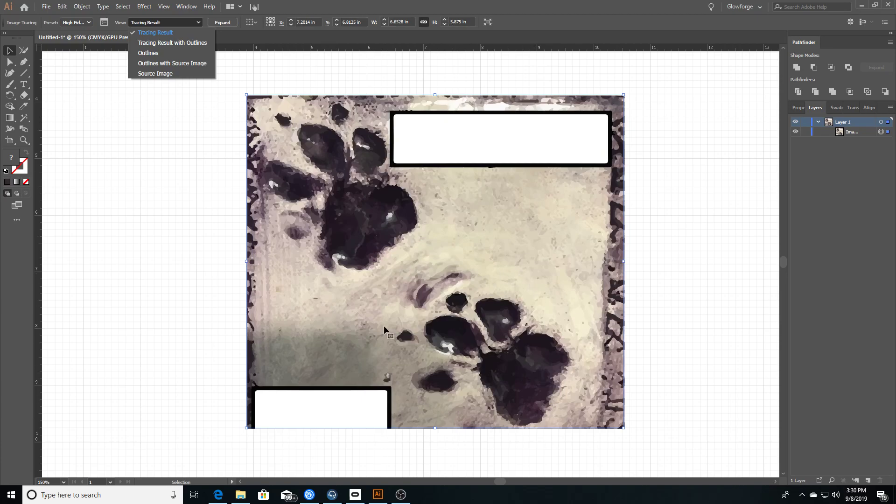
{"action": "left_click", "coordinate": [134, 169]}
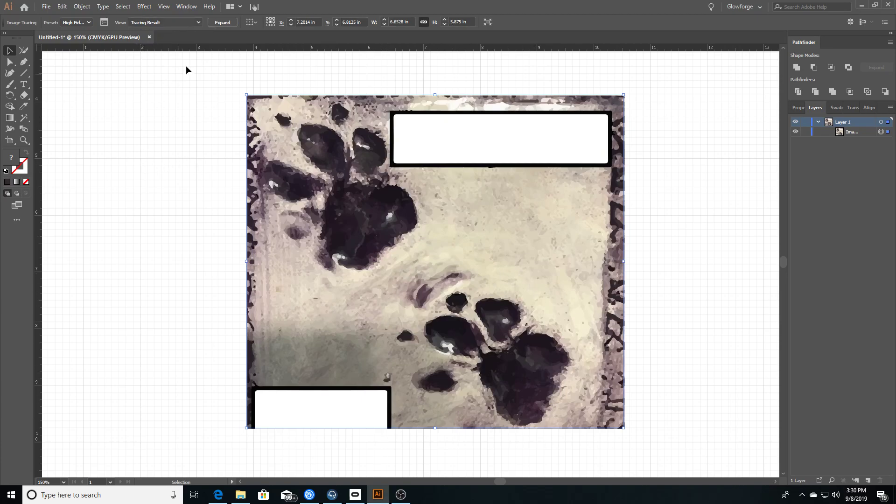
{"action": "left_click", "coordinate": [222, 22]}
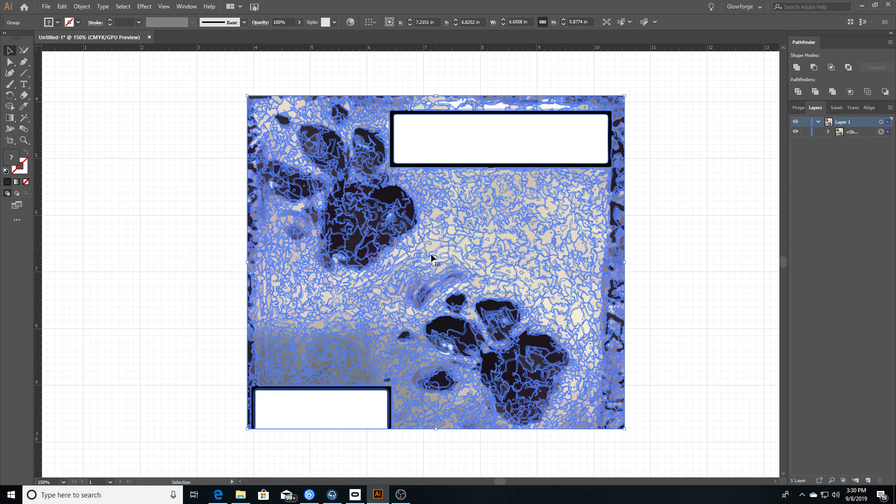
Remove the cream background and the grey-green shaded areas from the traced artwork using Magic Wand selections.
{"action": "key", "text": "y"}
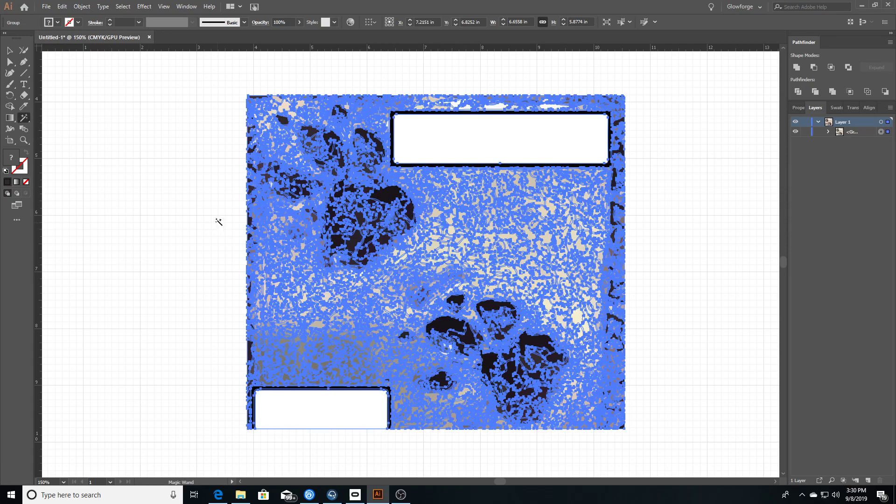
{"action": "left_click", "coordinate": [205, 212]}
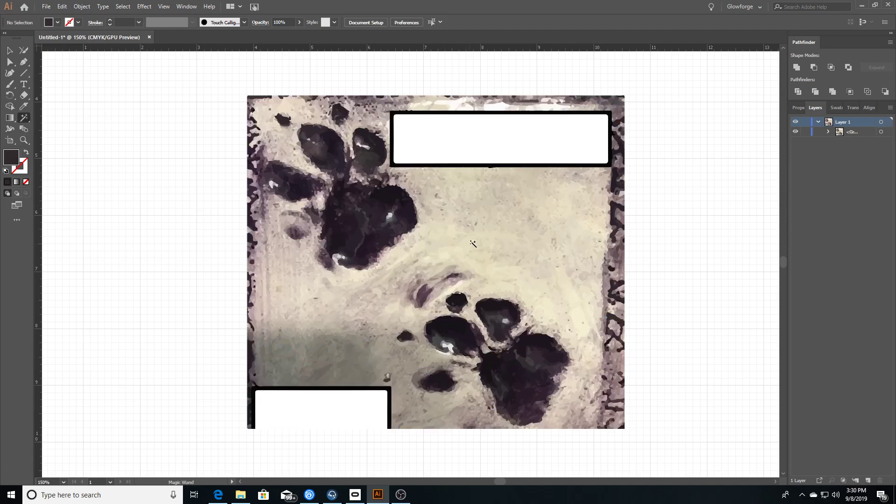
{"action": "left_click", "coordinate": [497, 223]}
{"action": "key", "text": "Delete"}
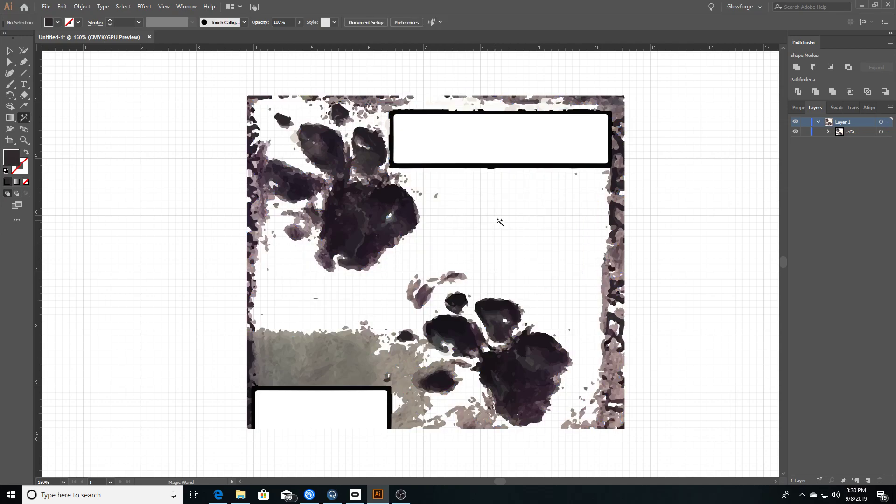
{"action": "left_click", "coordinate": [330, 359]}
{"action": "key", "text": "Delete"}
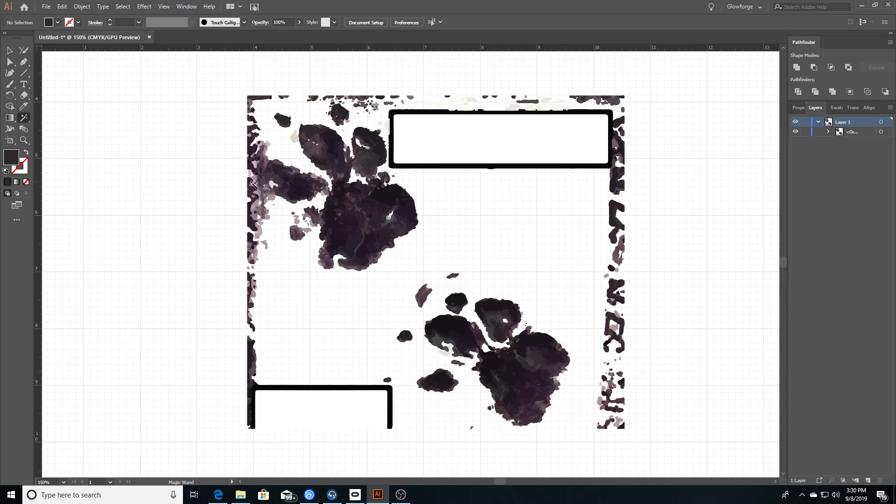
{"action": "left_click", "coordinate": [265, 183]}
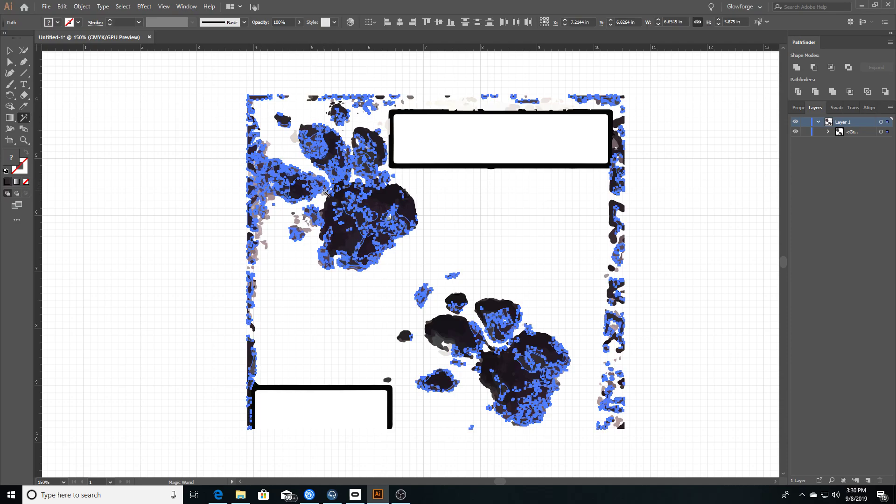
{"action": "right_click", "coordinate": [277, 185]}
{"action": "right_click", "coordinate": [264, 176]}
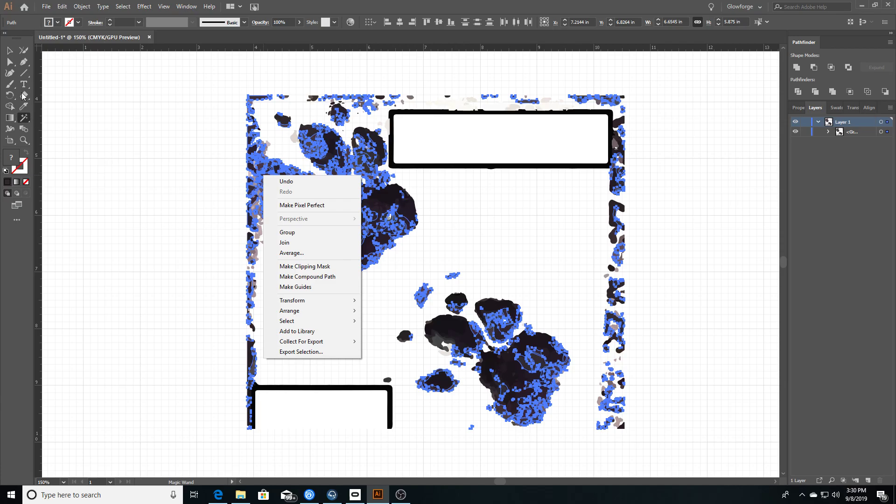
{"action": "left_click", "coordinate": [9, 51]}
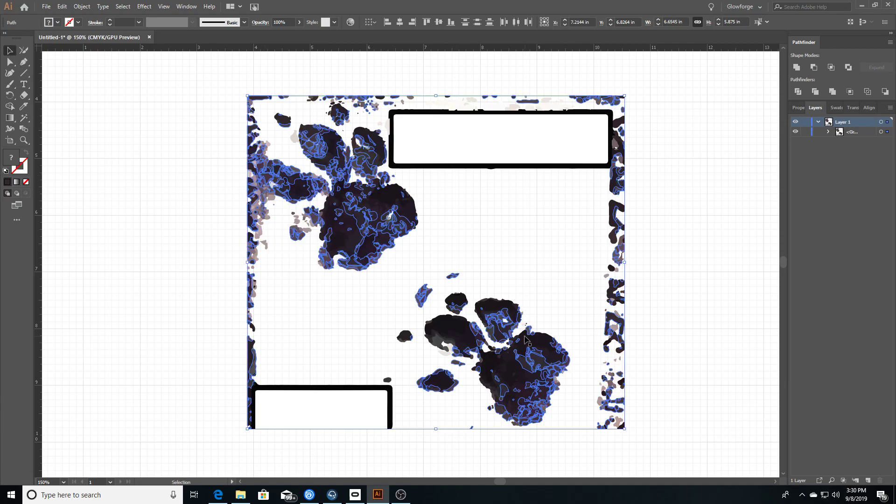
{"action": "left_click", "coordinate": [650, 400]}
Delete the border remnants along the lower right edge of the artwork using Direct Selection.
{"action": "left_click", "coordinate": [10, 62]}
{"action": "left_click", "coordinate": [612, 327]}
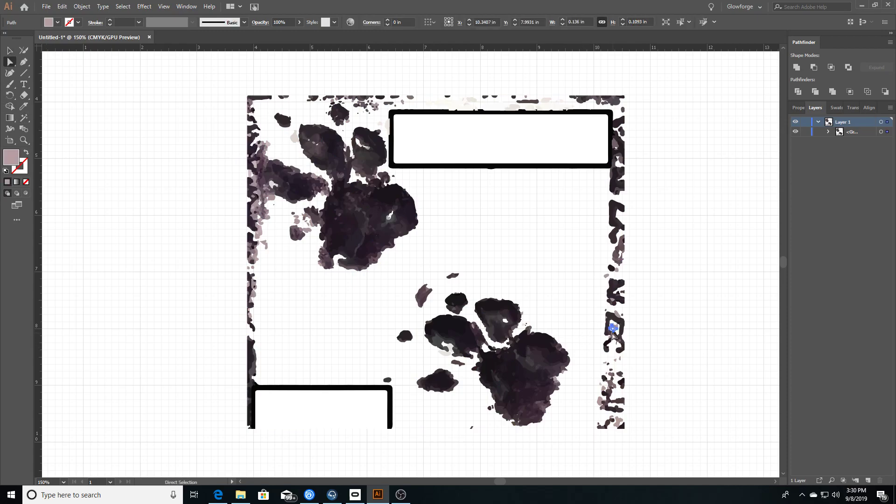
{"action": "left_click", "coordinate": [610, 336]}
{"action": "left_click_drag", "start_coordinate": [596, 428], "coordinate": [654, 295]}
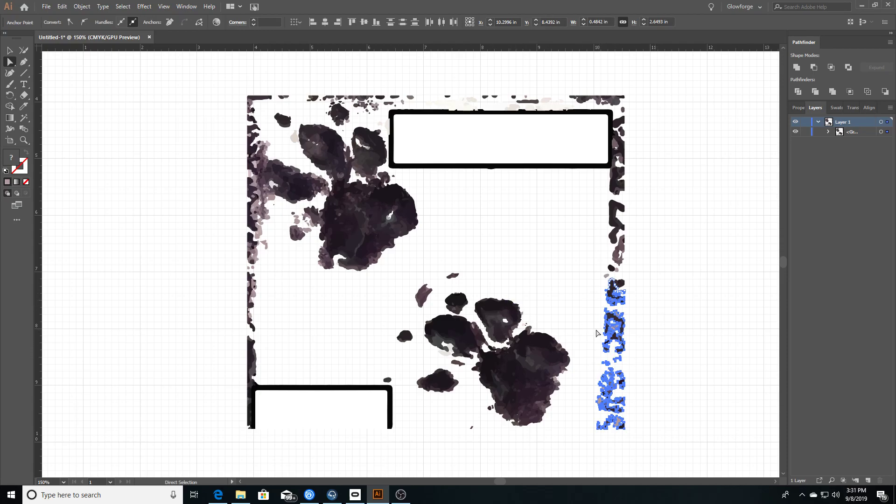
{"action": "right_click", "coordinate": [549, 300]}
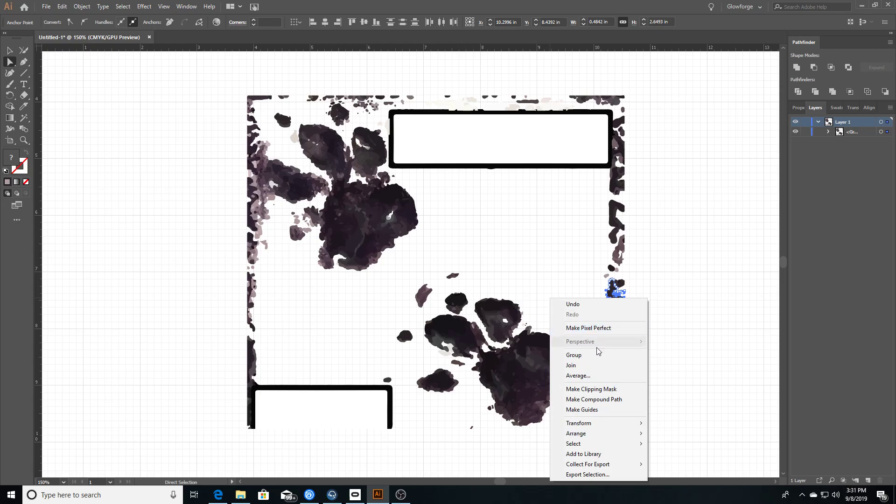
{"action": "left_click", "coordinate": [689, 353]}
{"action": "left_click", "coordinate": [640, 385]}
{"action": "left_click_drag", "start_coordinate": [585, 436], "coordinate": [658, 198]}
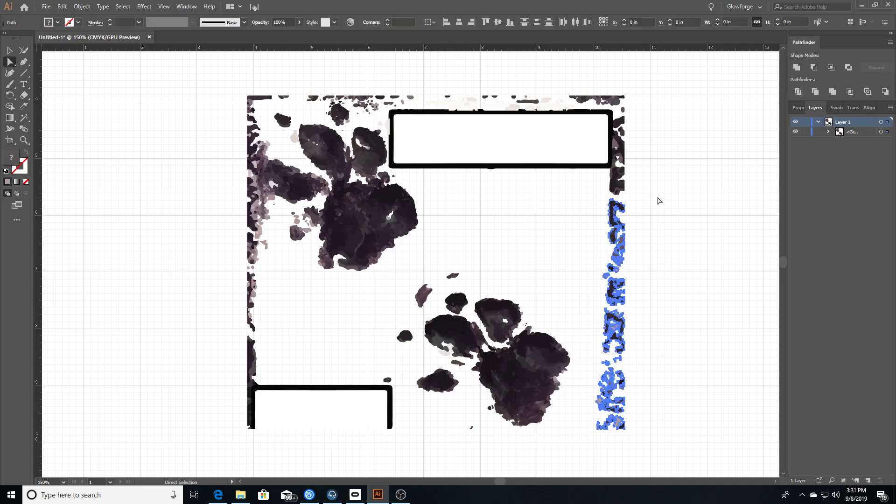
{"action": "key", "text": "Delete"}
Delete the upper label box together with the border remnants above it and along the upper right edge.
{"action": "left_click_drag", "start_coordinate": [646, 83], "coordinate": [525, 208]}
{"action": "key", "text": "Delete"}
{"action": "key", "text": "Delete"}
{"action": "left_click_drag", "start_coordinate": [532, 79], "coordinate": [379, 124]}
{"action": "key", "text": "Delete"}
{"action": "key", "text": "Delete"}
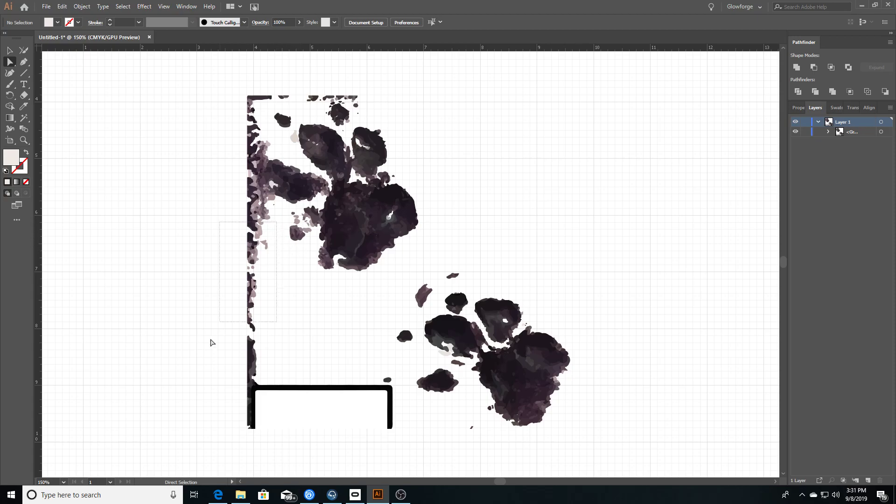
Delete the lower left label box and the border remnants along the lower left edge of the artwork.
{"action": "scroll", "coordinate": [216, 330], "scroll_direction": "down", "scroll_amount": 5}
{"action": "left_click_drag", "start_coordinate": [278, 109], "coordinate": [207, 327]}
{"action": "key", "text": "Delete"}
{"action": "key", "text": "Delete"}
{"action": "left_click_drag", "start_coordinate": [345, 240], "coordinate": [408, 305]}
{"action": "key", "text": "Delete"}
Delete the border remnants running down the left edge of the artwork beside the upper paw print.
{"action": "scroll", "coordinate": [303, 299], "scroll_direction": "up", "scroll_amount": 2}
{"action": "scroll", "coordinate": [299, 299], "scroll_direction": "up", "scroll_amount": 4}
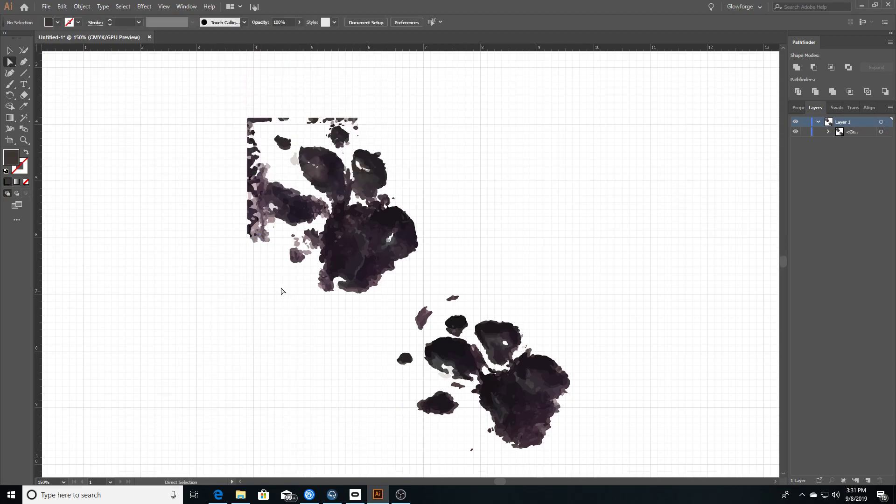
{"action": "left_click_drag", "start_coordinate": [402, 398], "coordinate": [467, 434]}
{"action": "left_click", "coordinate": [391, 407]}
{"action": "left_click_drag", "start_coordinate": [255, 251], "coordinate": [235, 109]}
{"action": "key", "text": "Delete"}
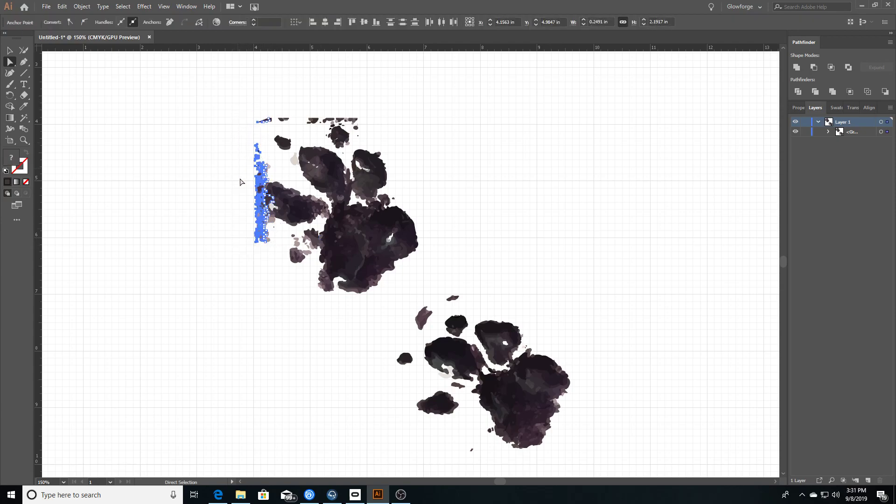
{"action": "key", "text": "Delete"}
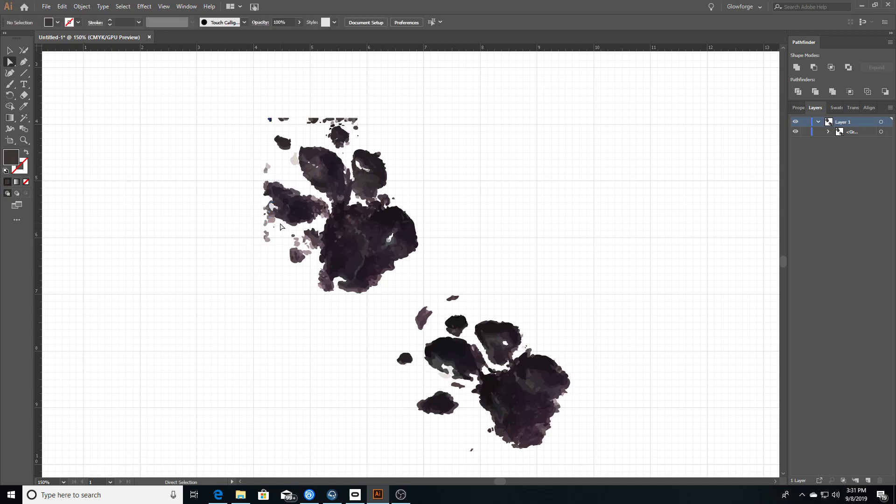
Delete the stray fragments around the upper print's outer left toe and the row of border remnants above the print.
{"action": "left_click_drag", "start_coordinate": [254, 242], "coordinate": [254, 243]}
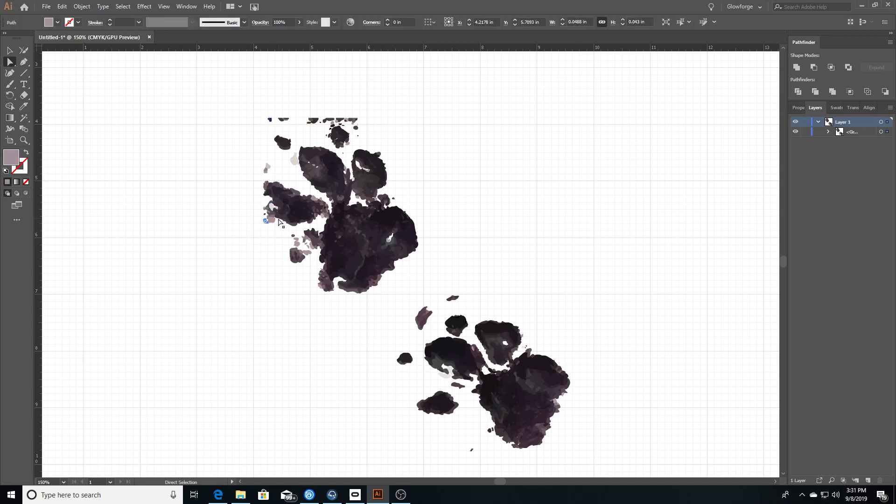
{"action": "key", "text": "Delete"}
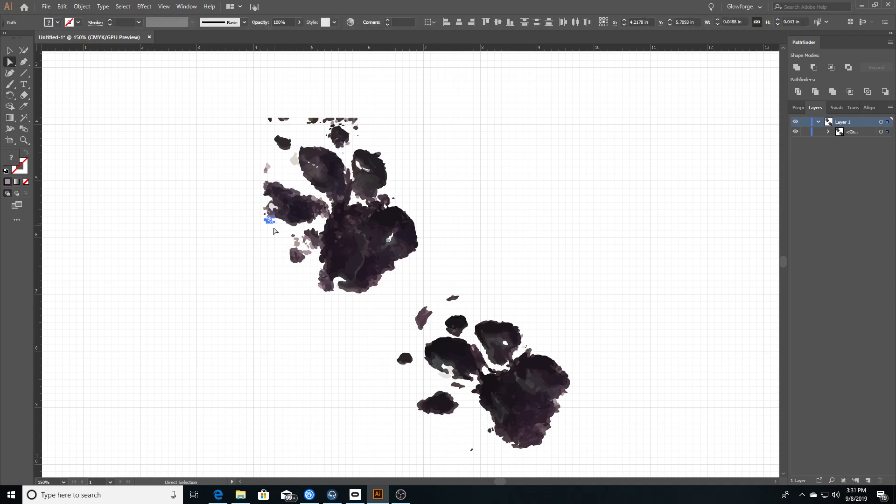
{"action": "left_click_drag", "start_coordinate": [263, 116], "coordinate": [301, 130]}
{"action": "key", "text": "Delete"}
{"action": "key", "text": "Delete"}
{"action": "key", "text": "Delete"}
{"action": "left_click_drag", "start_coordinate": [269, 168], "coordinate": [265, 172]}
{"action": "key", "text": "Delete"}
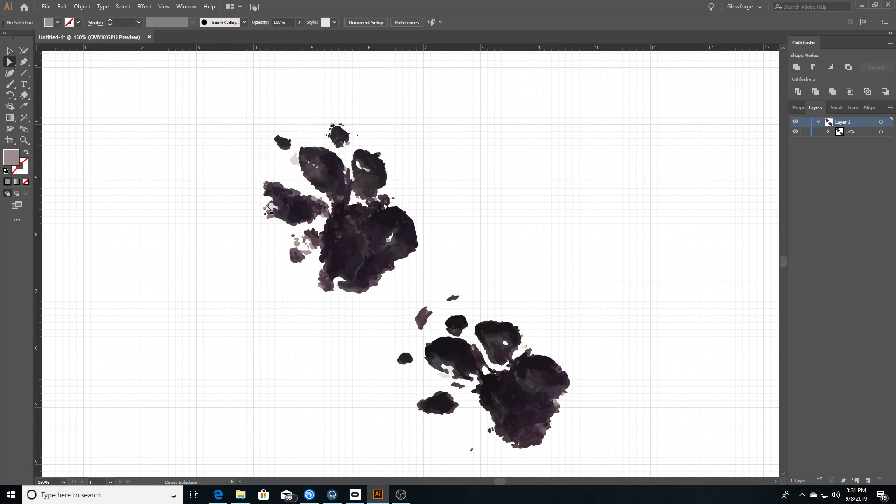
Move the lower paw print's detached lower-left toe pad to the faded toe position at the lower left of the upper print.
{"action": "scroll", "coordinate": [286, 238], "scroll_direction": "up", "scroll_amount": 1}
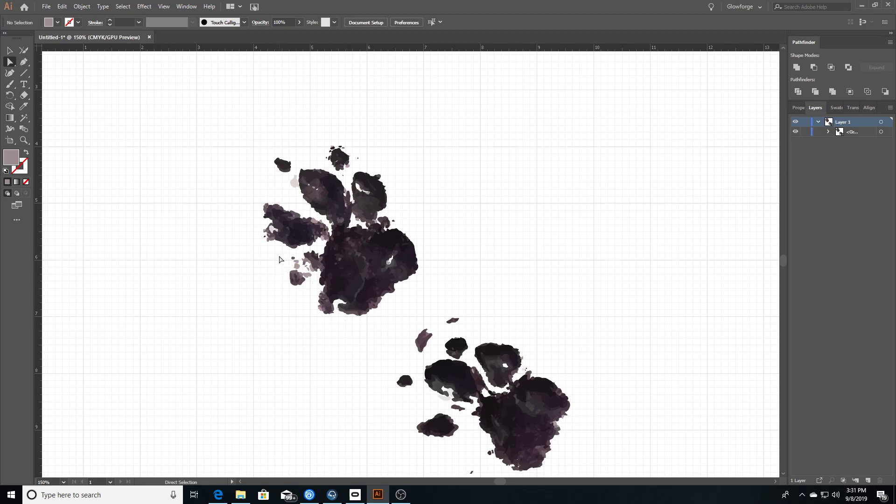
{"action": "left_click_drag", "start_coordinate": [282, 262], "coordinate": [301, 283]}
{"action": "left_click_drag", "start_coordinate": [412, 407], "coordinate": [465, 447]}
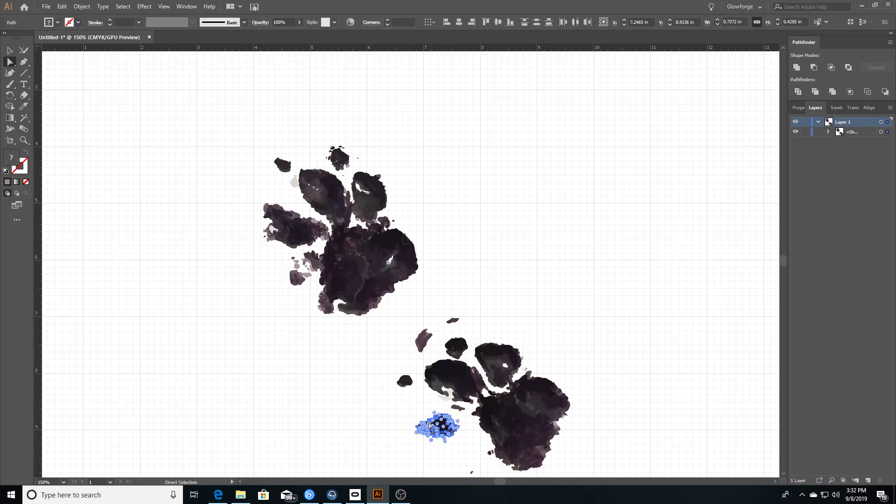
{"action": "left_click_drag", "start_coordinate": [424, 423], "coordinate": [373, 388]}
{"action": "mouse_move", "coordinate": [437, 425]}
{"action": "left_mouse_down"}
{"action": "mouse_move", "coordinate": [422, 411]}
{"action": "mouse_move", "coordinate": [439, 423]}
{"action": "left_mouse_up"}
{"action": "scroll", "coordinate": [461, 423], "scroll_direction": "down", "scroll_amount": 1}
{"action": "scroll", "coordinate": [461, 423], "scroll_direction": "up", "scroll_amount": 3, "text": "alt"}
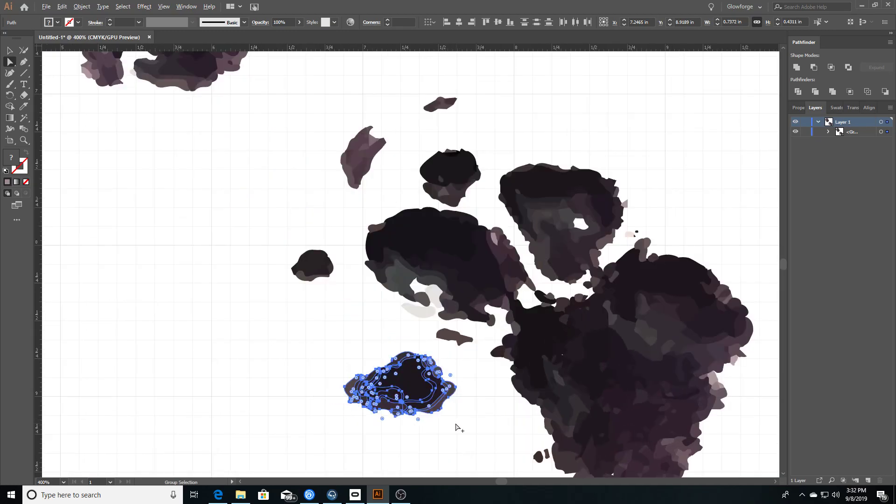
{"action": "left_click_drag", "start_coordinate": [407, 385], "coordinate": [125, 146]}
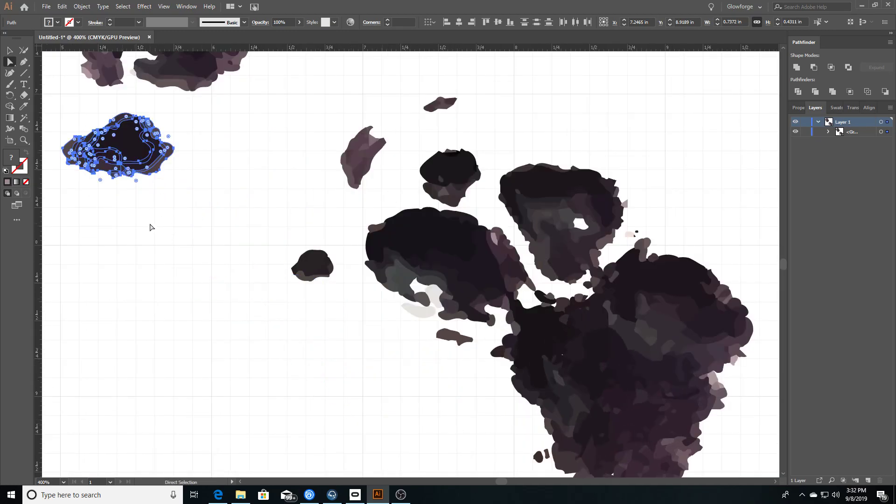
{"action": "mouse_move", "coordinate": [508, 481]}
{"action": "left_mouse_down"}
{"action": "mouse_move", "coordinate": [481, 475]}
{"action": "mouse_move", "coordinate": [498, 478]}
{"action": "left_mouse_up"}
{"action": "scroll", "coordinate": [516, 366], "scroll_direction": "up", "scroll_amount": 6}
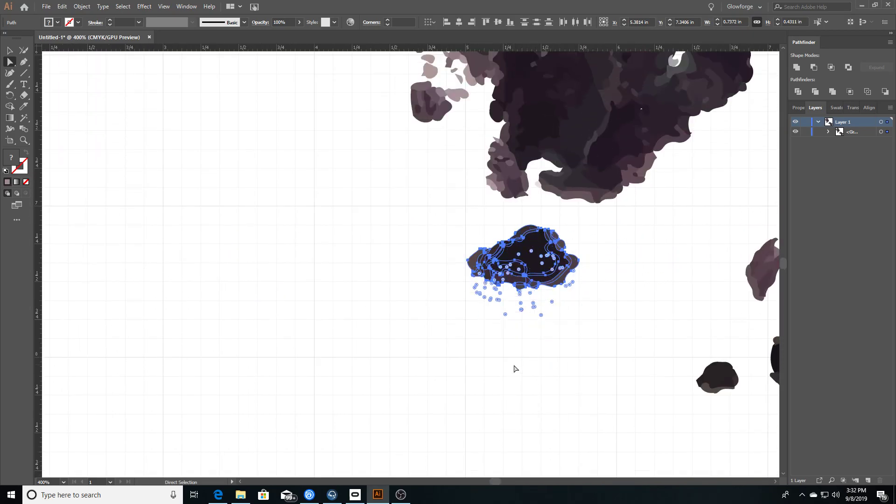
{"action": "left_click_drag", "start_coordinate": [536, 390], "coordinate": [425, 247]}
{"action": "scroll", "coordinate": [485, 346], "scroll_direction": "down", "scroll_amount": 2}
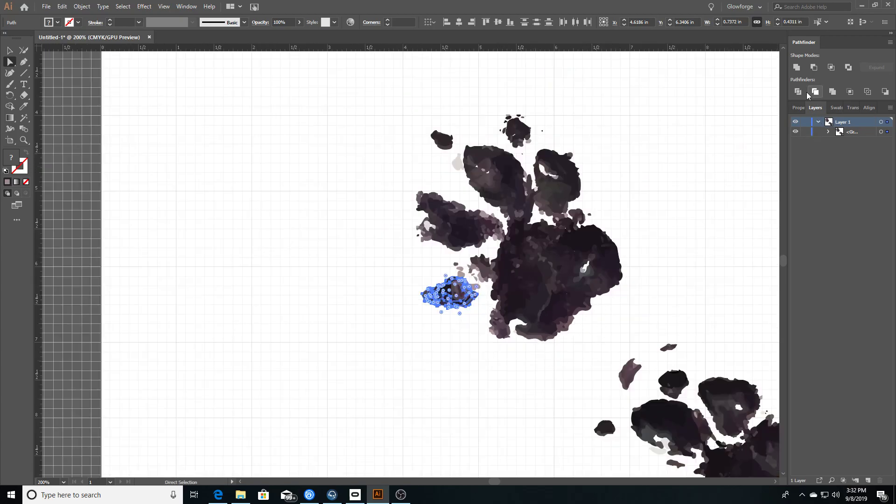
Try rotating the moved toe pad to 10° and -20°, and settle on a rotation of 345°.
{"action": "left_click", "coordinate": [798, 108]}
{"action": "left_click", "coordinate": [817, 172]}
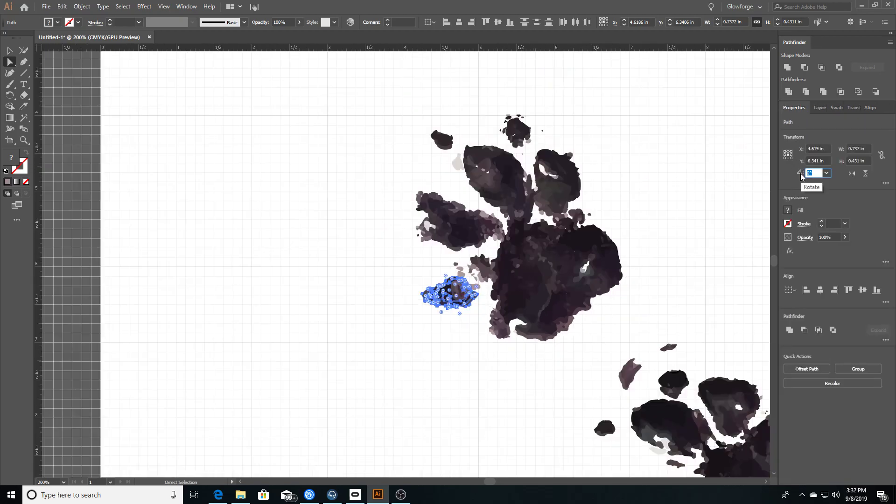
{"action": "key", "text": "Return"}
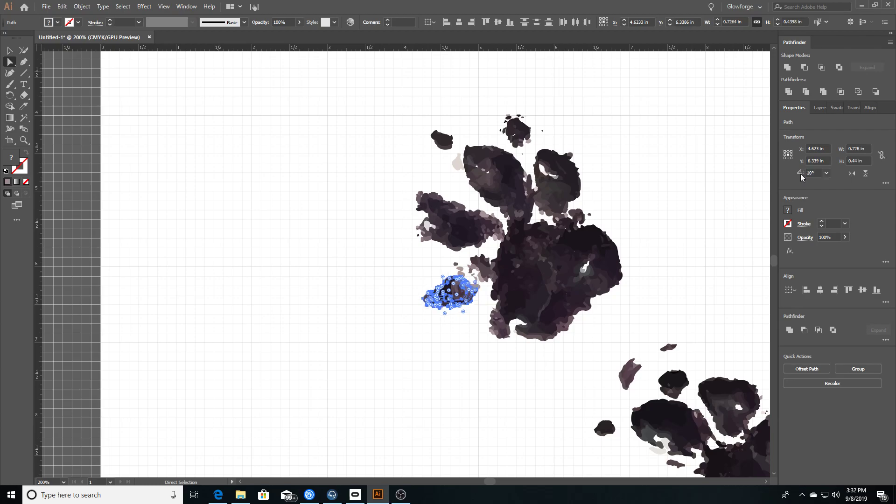
{"action": "left_click", "coordinate": [816, 173]}
{"action": "type", "text": "-20"}
{"action": "key", "text": "Return"}
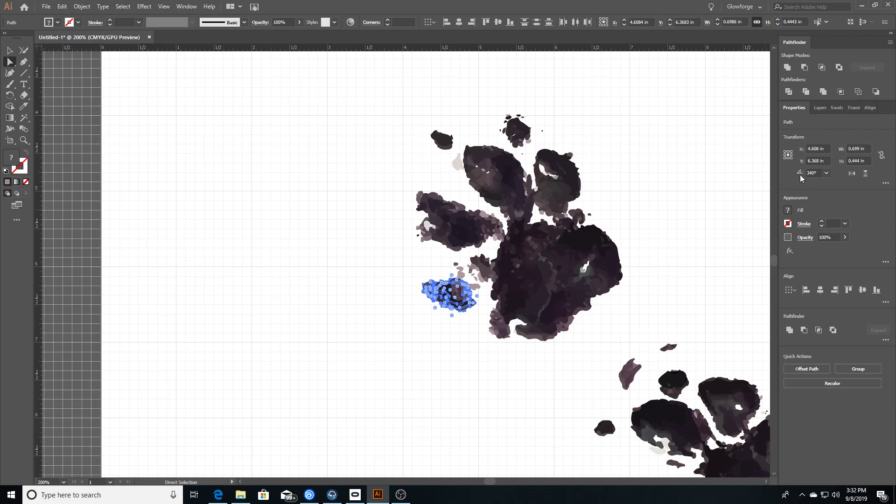
{"action": "left_click", "coordinate": [821, 171]}
{"action": "key", "text": "Return"}
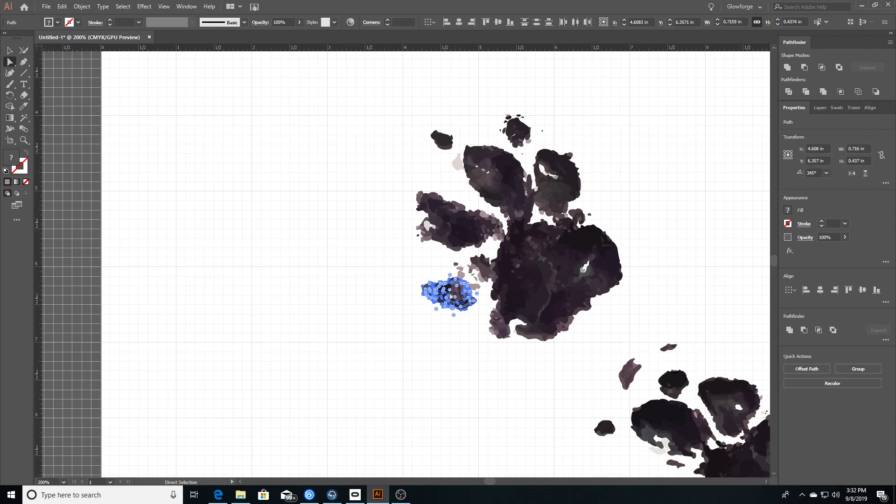
{"action": "left_click", "coordinate": [450, 335]}
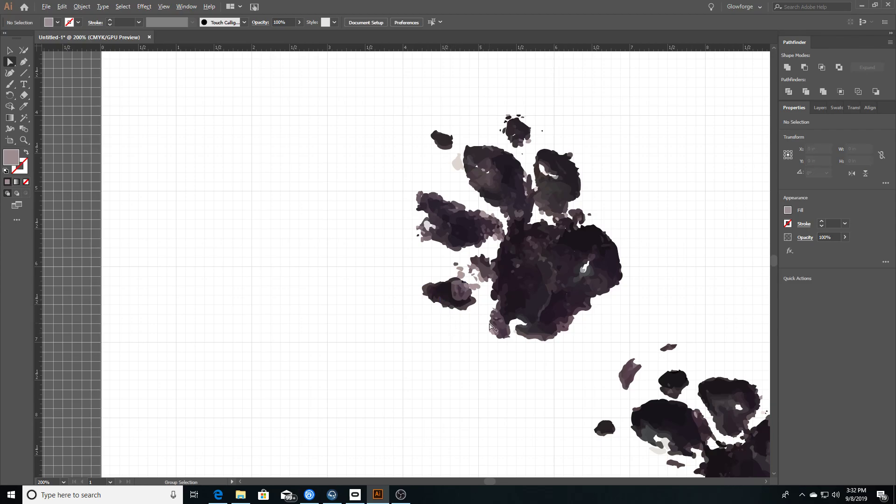
Delete the small specks above the moved toe pad and the brown fragments between it and the upper print's main pad.
{"action": "scroll", "coordinate": [493, 328], "scroll_direction": "down", "scroll_amount": 3}
{"action": "scroll", "coordinate": [537, 359], "scroll_direction": "up", "scroll_amount": 1}
{"action": "scroll", "coordinate": [575, 391], "scroll_direction": "down", "scroll_amount": 1}
{"action": "scroll", "coordinate": [575, 391], "scroll_direction": "down", "scroll_amount": 1}
{"action": "scroll", "coordinate": [568, 369], "scroll_direction": "up", "scroll_amount": 2}
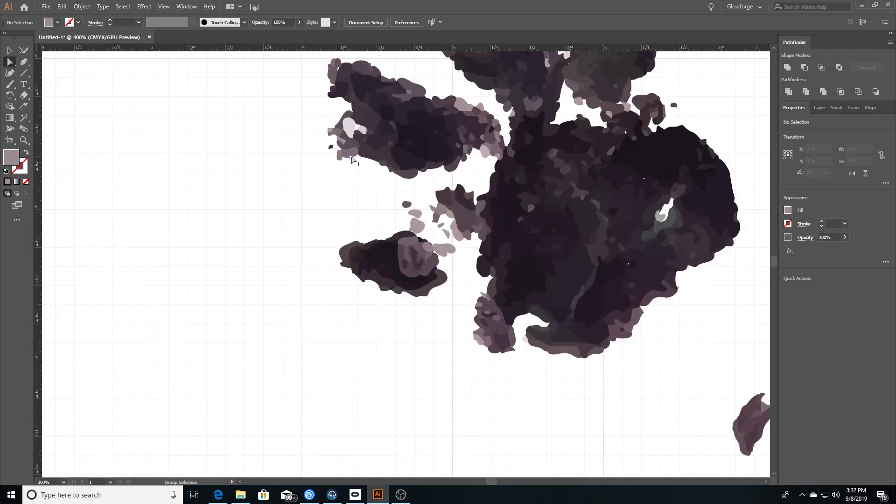
{"action": "left_click_drag", "start_coordinate": [404, 200], "coordinate": [432, 228]}
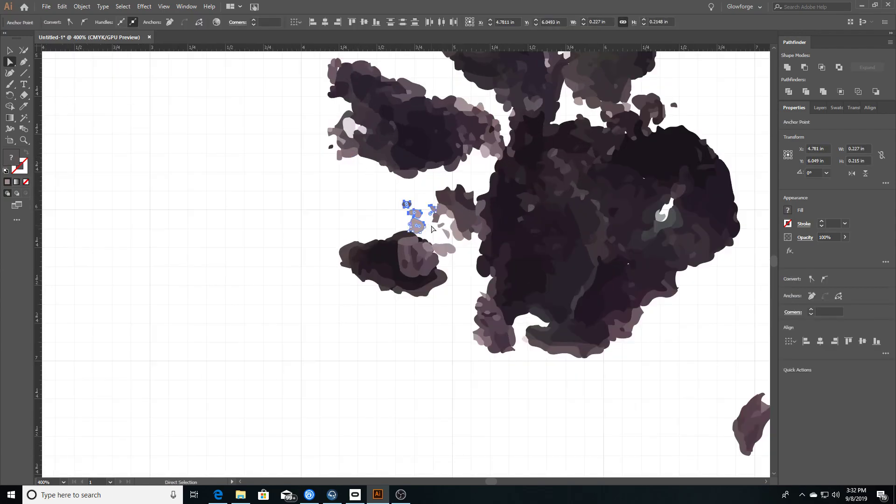
{"action": "left_click", "coordinate": [461, 212]}
{"action": "key", "text": "Delete"}
{"action": "left_click", "coordinate": [448, 195]}
{"action": "key", "text": "Delete"}
{"action": "left_click", "coordinate": [468, 201]}
{"action": "key", "text": "Delete"}
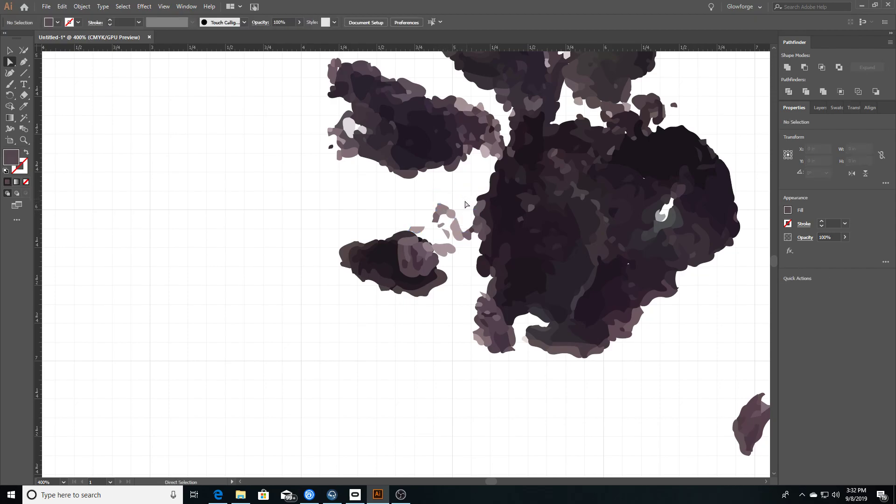
Delete the remaining pale pink fragments between the moved toe pad and the main pad, including those overhanging the toe's edges.
{"action": "left_click_drag", "start_coordinate": [429, 203], "coordinate": [455, 230]}
{"action": "key", "text": "Delete"}
{"action": "left_click", "coordinate": [459, 236]}
{"action": "key", "text": "Delete"}
{"action": "left_click", "coordinate": [466, 240]}
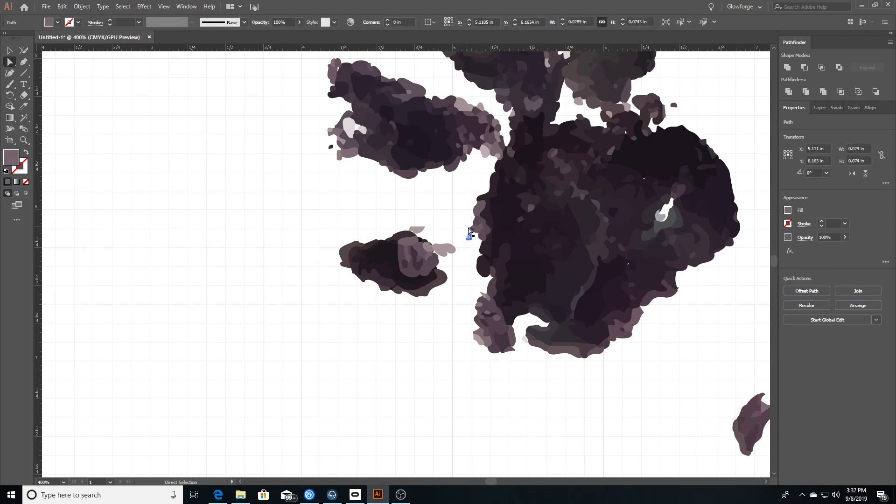
{"action": "key", "text": "Delete"}
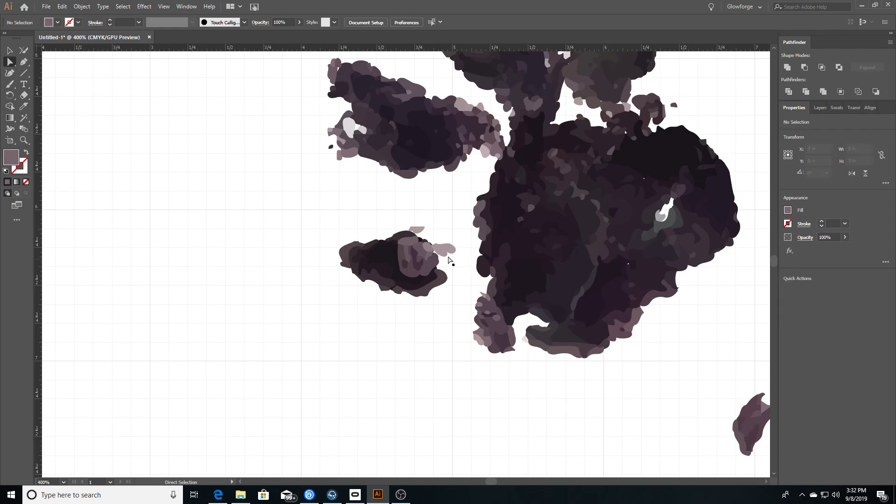
{"action": "left_click", "coordinate": [447, 248]}
{"action": "key", "text": "Delete"}
{"action": "left_click", "coordinate": [418, 229]}
{"action": "key", "text": "Delete"}
Delete the anchor points and small pieces bridging the upper print's large upper-left toe and its main pad.
{"action": "scroll", "coordinate": [455, 291], "scroll_direction": "up", "scroll_amount": 5}
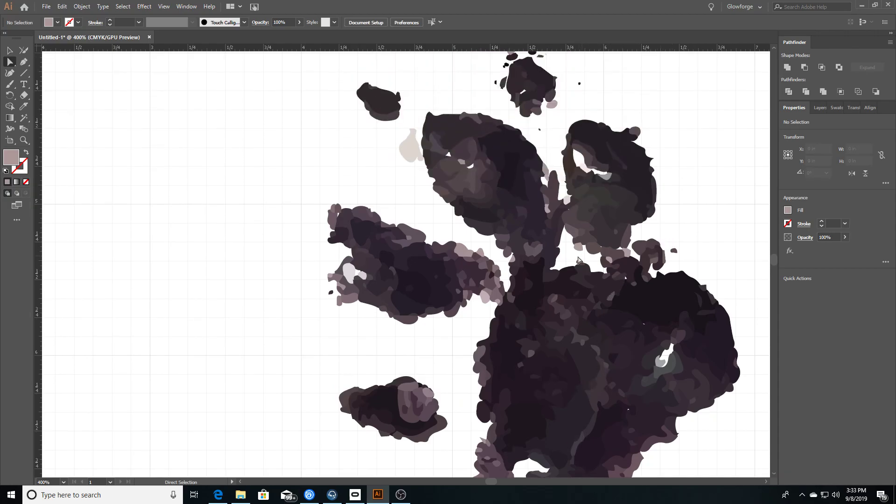
{"action": "left_click", "coordinate": [530, 259]}
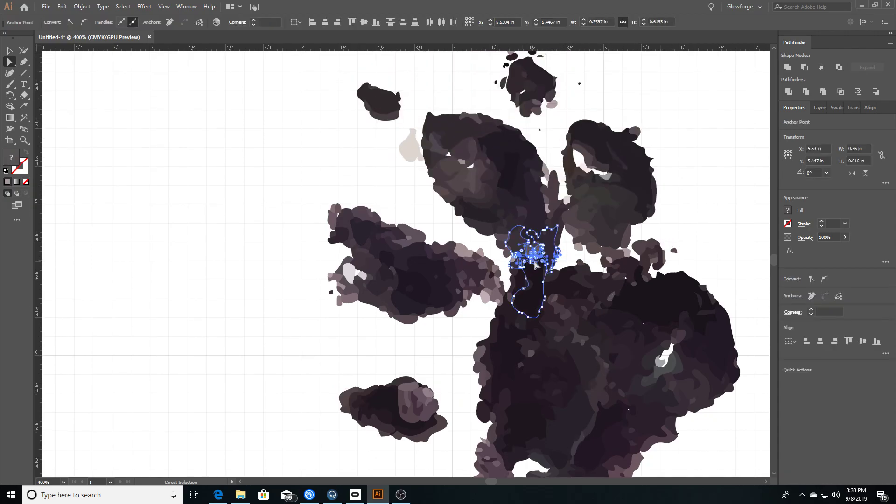
{"action": "key", "text": "Delete"}
{"action": "left_click", "coordinate": [556, 265]}
{"action": "key", "text": "Delete"}
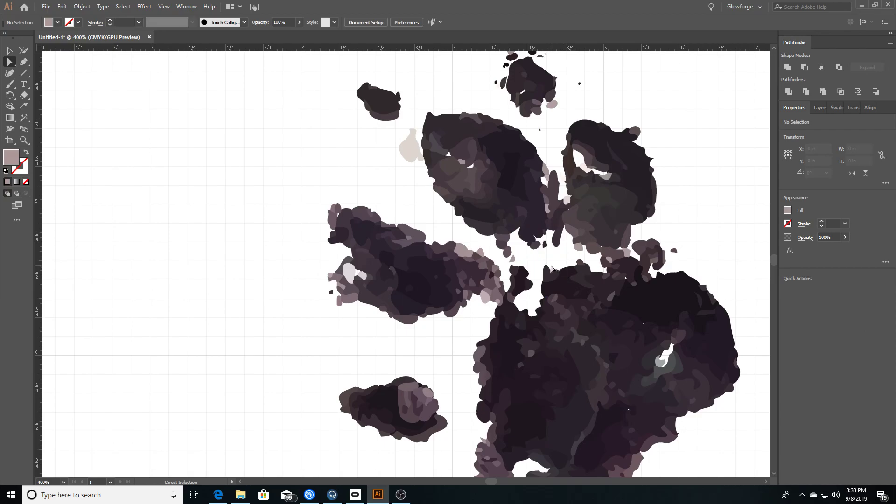
{"action": "left_click", "coordinate": [551, 266]}
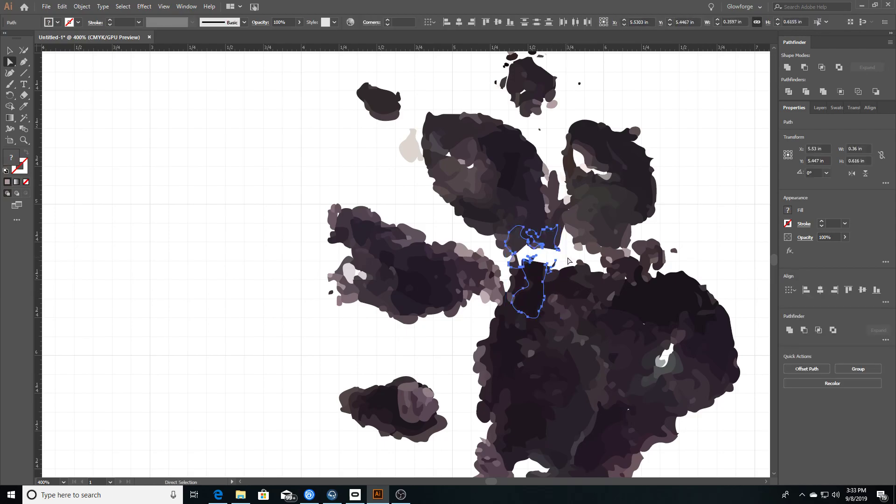
{"action": "key", "text": "Delete"}
{"action": "left_click", "coordinate": [553, 266]}
{"action": "key", "text": "Delete"}
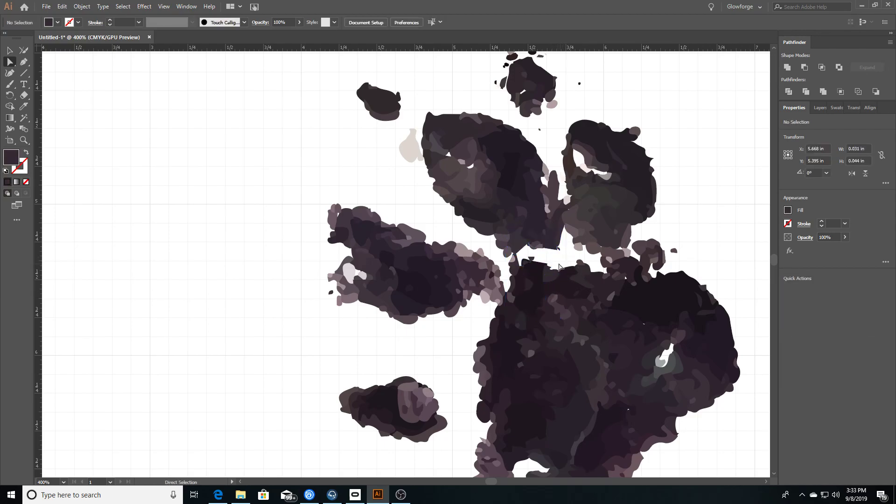
{"action": "left_click", "coordinate": [514, 264]}
{"action": "key", "text": "Delete"}
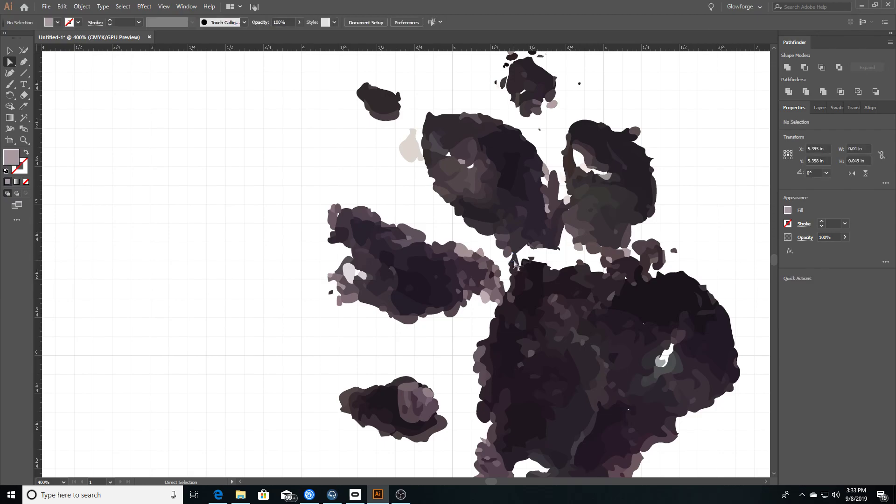
Delete the leftover chips above the main pad and the dark slivers joining the upper print's two large upper toes.
{"action": "left_click", "coordinate": [531, 259]}
{"action": "key", "text": "Delete"}
{"action": "left_click", "coordinate": [556, 246]}
{"action": "key", "text": "Delete"}
{"action": "left_click", "coordinate": [560, 219]}
{"action": "key", "text": "Delete"}
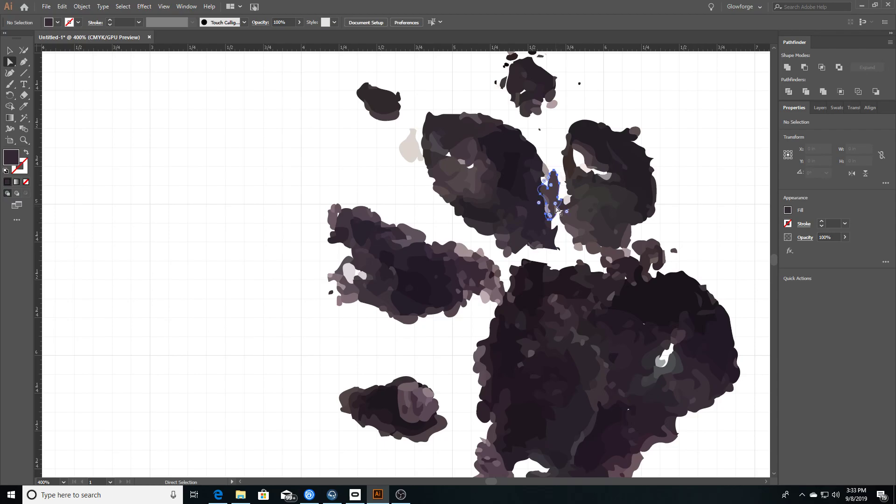
{"action": "left_click", "coordinate": [556, 237]}
{"action": "key", "text": "Delete"}
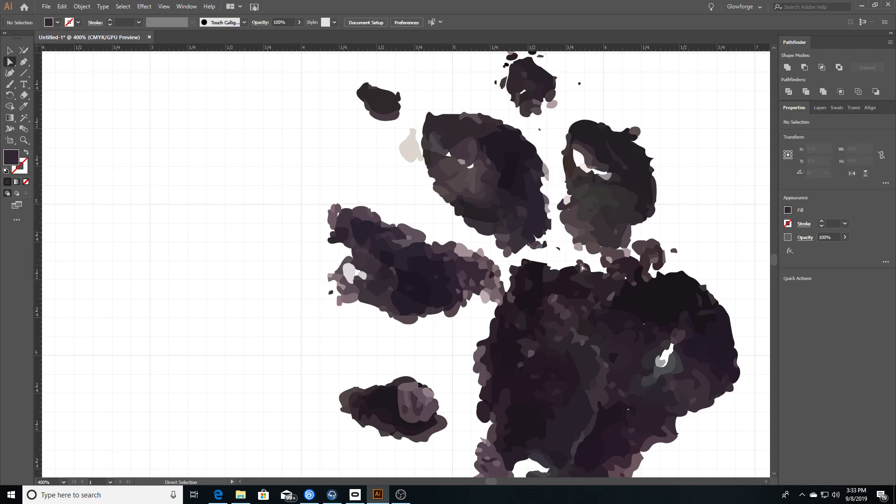
Delete the small fragments between the upper print's upper-right toe and its main pad.
{"action": "left_click", "coordinate": [613, 256]}
{"action": "key", "text": "Delete"}
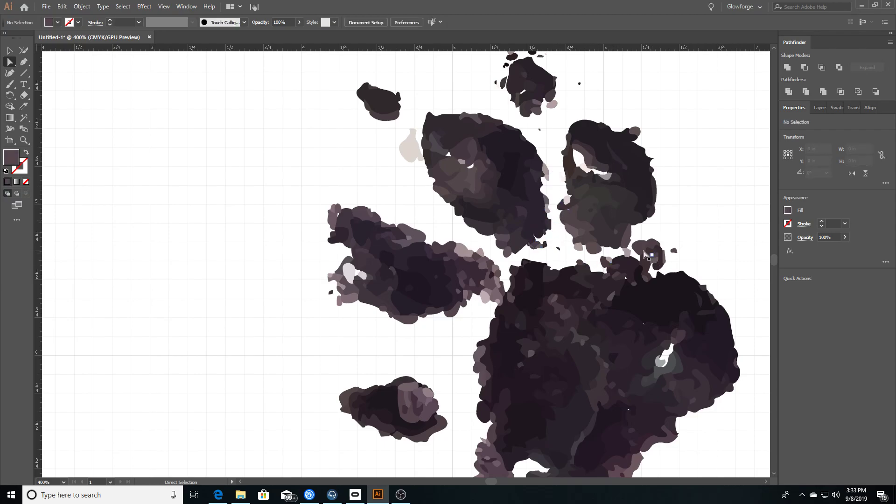
{"action": "left_click", "coordinate": [626, 253]}
{"action": "key", "text": "Delete"}
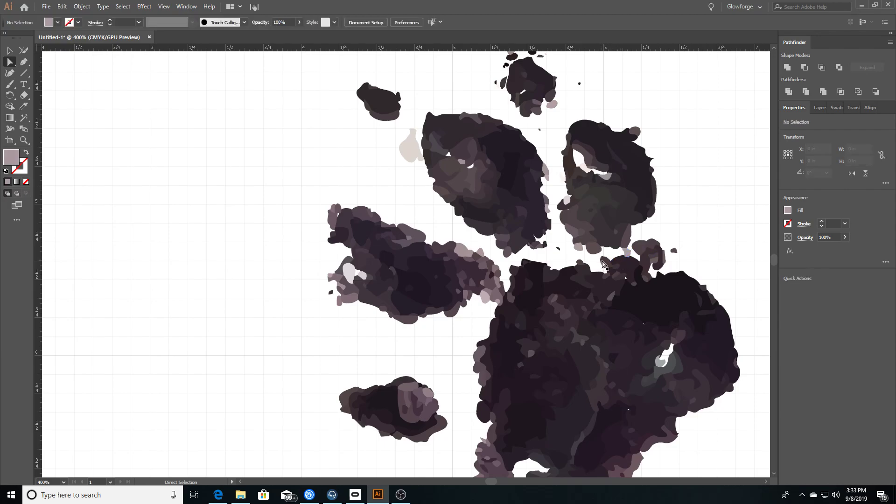
{"action": "left_click", "coordinate": [591, 249]}
{"action": "key", "text": "Delete"}
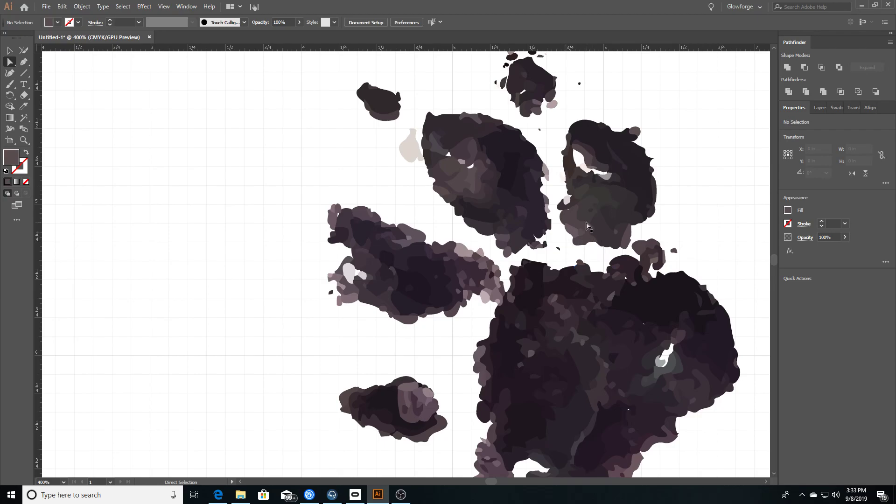
Delete the stray specks above and beside the upper print's topmost small claw mark.
{"action": "scroll", "coordinate": [569, 224], "scroll_direction": "up", "scroll_amount": 3}
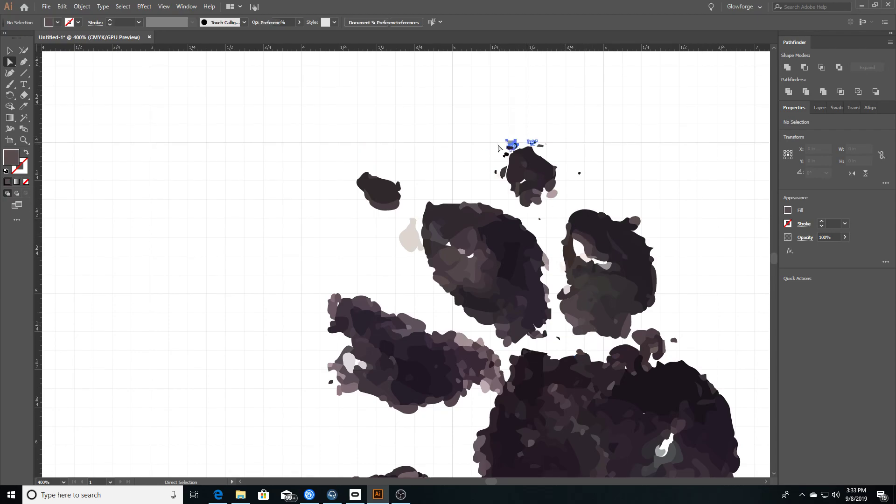
{"action": "left_click", "coordinate": [525, 145]}
{"action": "left_click", "coordinate": [533, 142]}
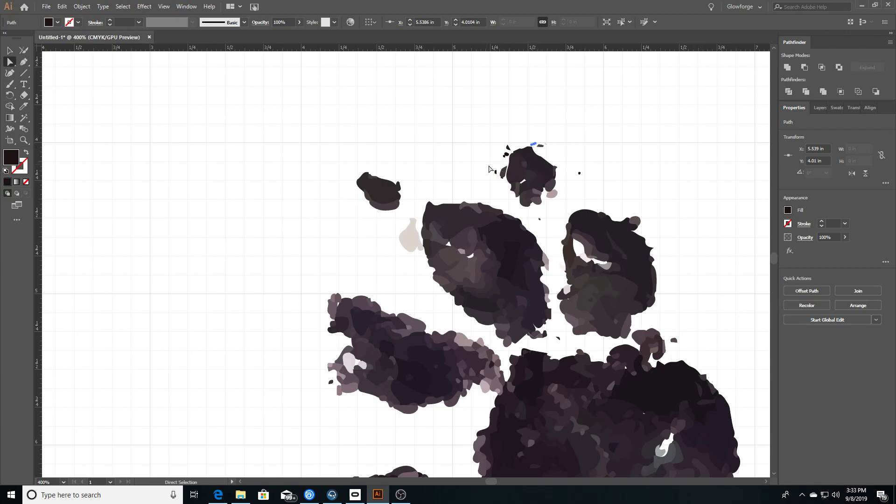
{"action": "left_click_drag", "start_coordinate": [487, 165], "coordinate": [500, 180]}
{"action": "scroll", "coordinate": [644, 298], "scroll_direction": "down", "scroll_amount": 2}
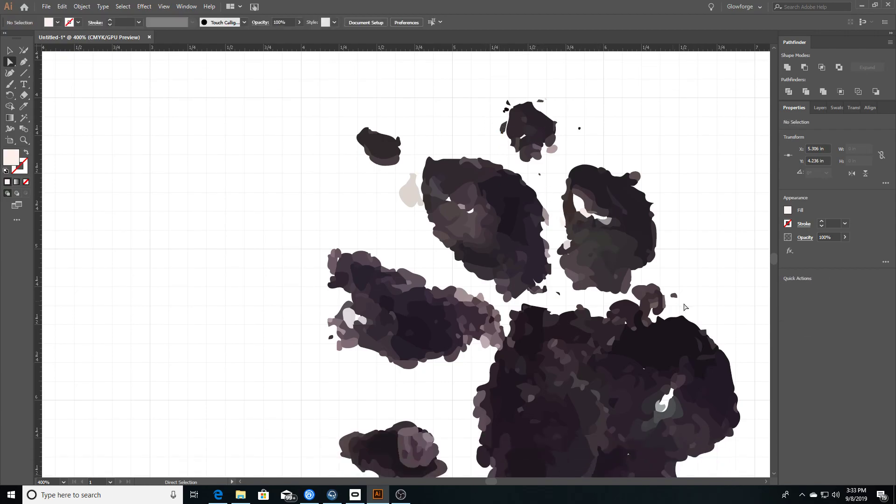
Delete the small cluster of fragments just above the upper-right part of the upper print's main pad.
{"action": "left_click_drag", "start_coordinate": [644, 299], "coordinate": [635, 311]}
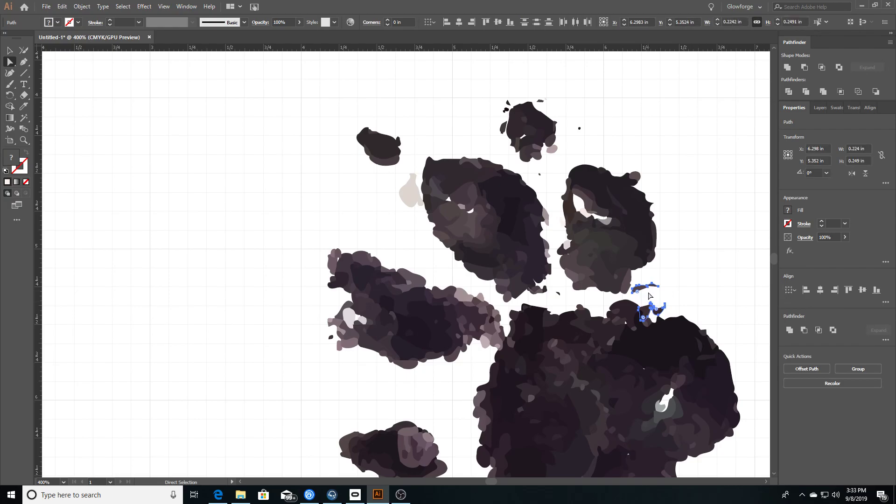
{"action": "key", "text": "Delete"}
{"action": "scroll", "coordinate": [655, 288], "scroll_direction": "down", "scroll_amount": 5}
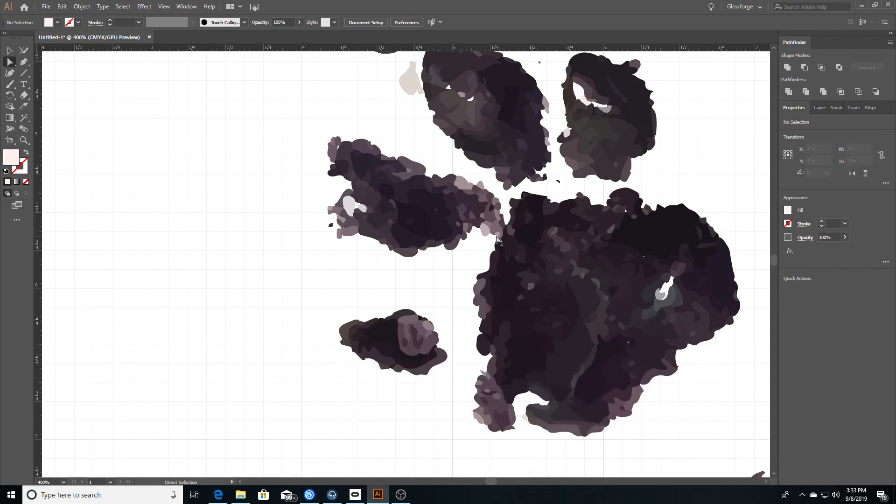
Delete the pale fragments along the outer edge of the upper print's left toe.
{"action": "scroll", "coordinate": [575, 273], "scroll_direction": "down", "scroll_amount": 4}
{"action": "scroll", "coordinate": [419, 182], "scroll_direction": "up", "scroll_amount": 3}
{"action": "scroll", "coordinate": [343, 166], "scroll_direction": "up", "scroll_amount": 3}
{"action": "left_click_drag", "start_coordinate": [387, 245], "coordinate": [414, 282]}
{"action": "key", "text": "Delete"}
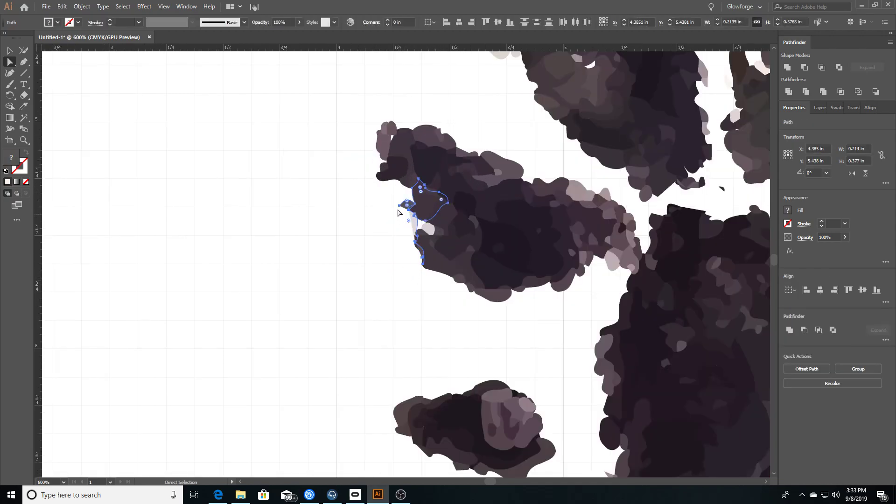
Try to delete the larger shapes at the notch in the left toe's outer edge.
{"action": "key", "text": "Delete"}
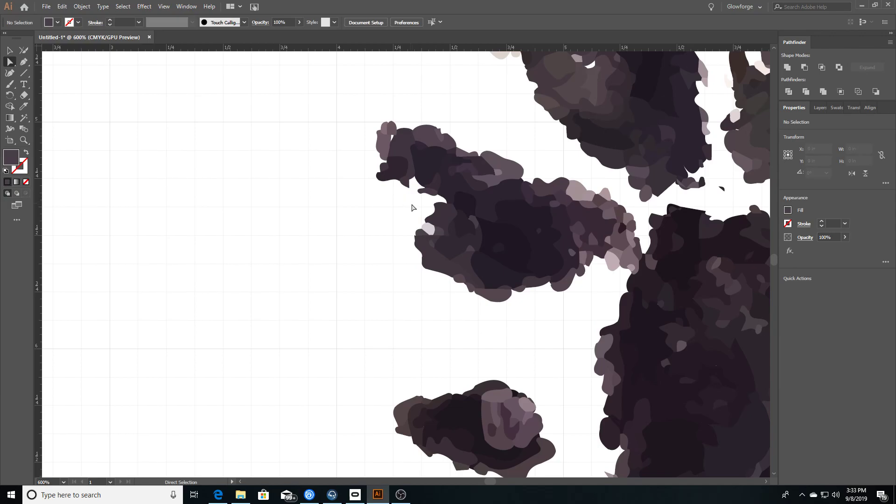
{"action": "key", "text": "ctrl+z"}
{"action": "key", "text": "ctrl+z"}
{"action": "left_click", "coordinate": [382, 236]}
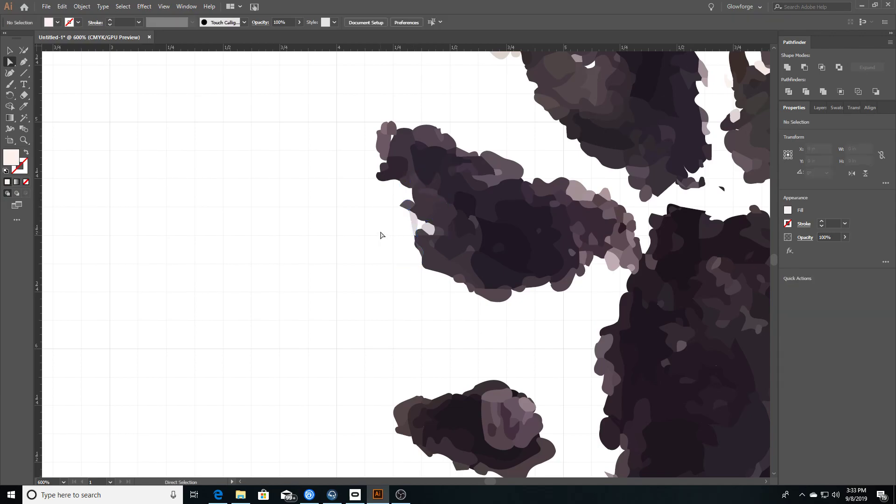
Delete the dark and pinkish fragments sticking out from the upper-left tip of the left toe.
{"action": "left_click", "coordinate": [383, 181]}
{"action": "key", "text": "Delete"}
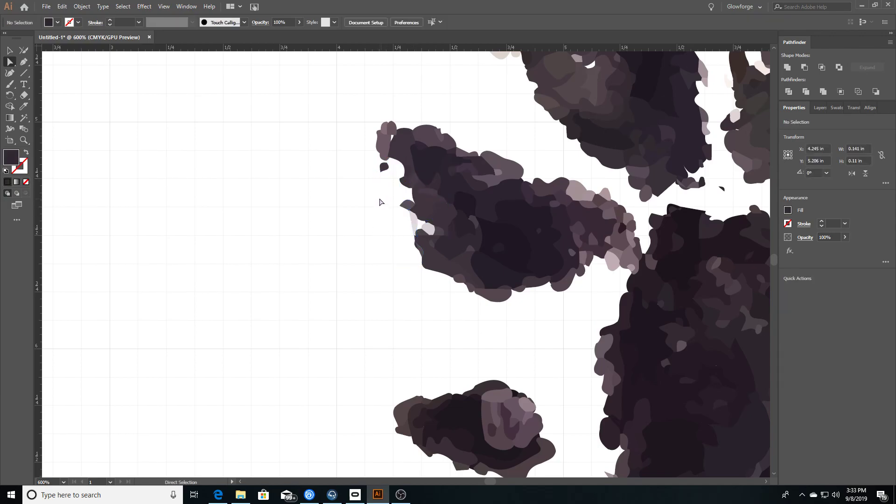
{"action": "left_click", "coordinate": [384, 154]}
{"action": "key", "text": "Delete"}
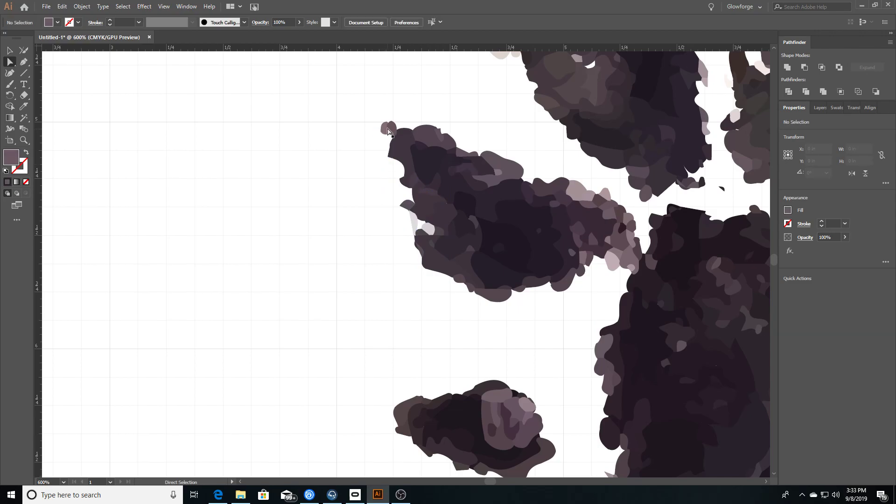
{"action": "left_click", "coordinate": [392, 132]}
{"action": "left_click", "coordinate": [397, 142], "text": "shift"}
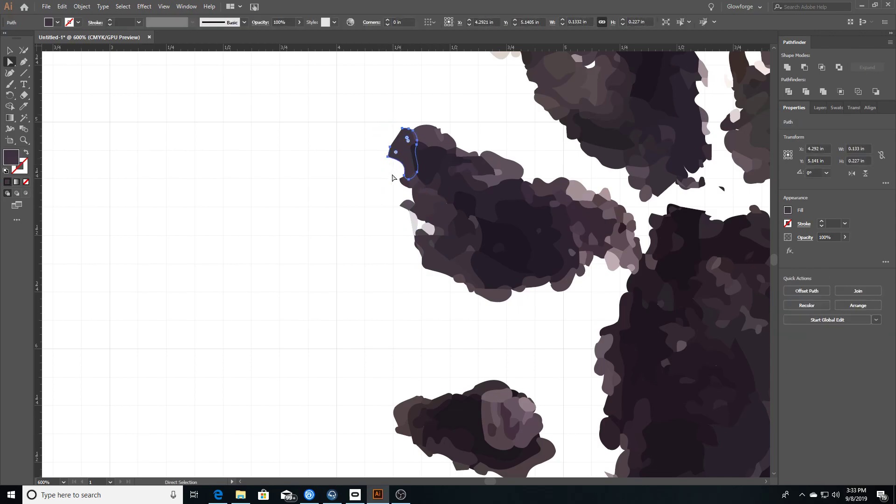
{"action": "key", "text": "Delete"}
Delete the pinkish fragments bridging the upper print's left toe and its main pad.
{"action": "scroll", "coordinate": [400, 213], "scroll_direction": "down", "scroll_amount": 4}
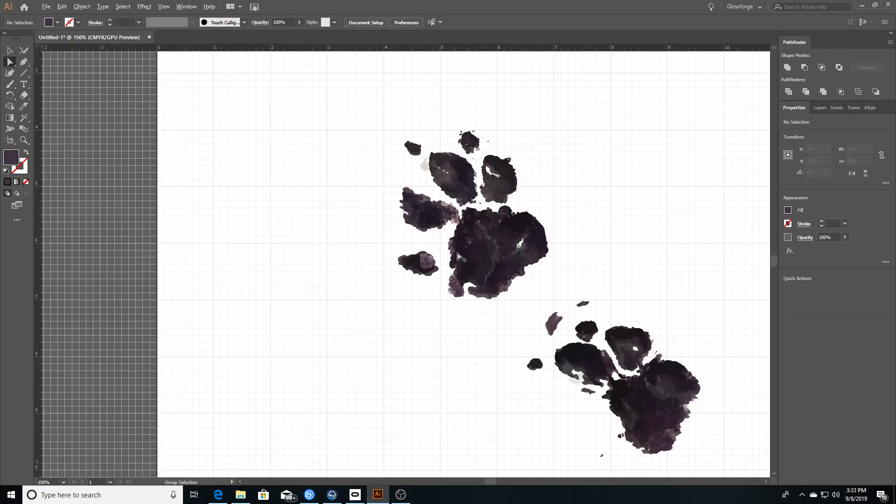
{"action": "scroll", "coordinate": [448, 256], "scroll_direction": "up", "scroll_amount": 5}
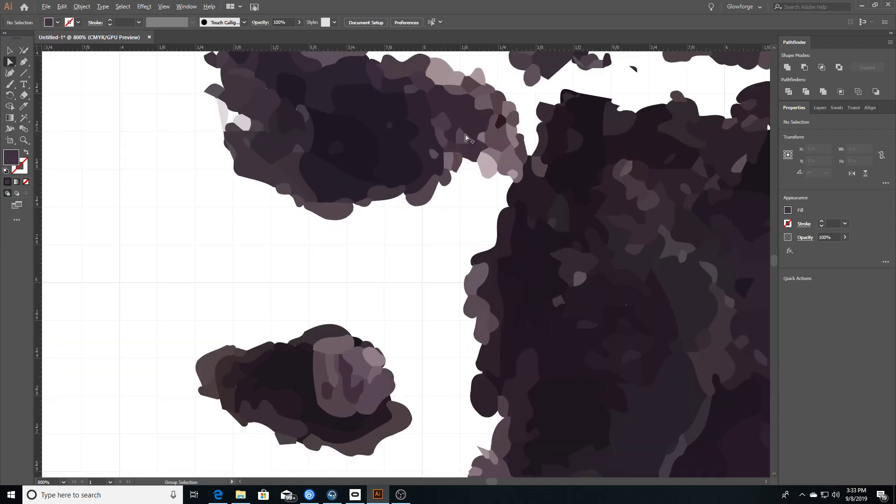
{"action": "scroll", "coordinate": [471, 122], "scroll_direction": "up", "scroll_amount": 2}
{"action": "scroll", "coordinate": [470, 123], "scroll_direction": "up", "scroll_amount": 2}
{"action": "left_click_drag", "start_coordinate": [458, 172], "coordinate": [499, 279]}
{"action": "key", "text": "Delete"}
{"action": "left_click_drag", "start_coordinate": [486, 208], "coordinate": [513, 290]}
{"action": "key", "text": "Delete"}
{"action": "key", "text": "Delete"}
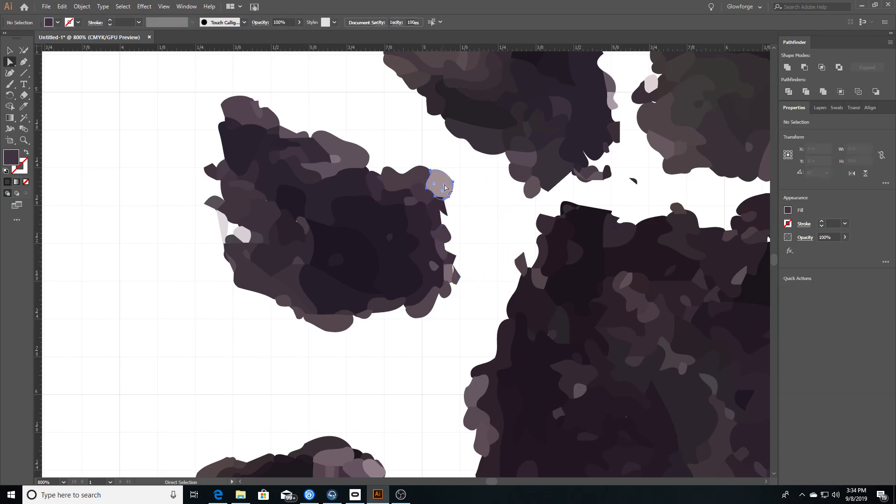
Delete the pale pink piece and its leftover anchor points at the left toe's upper-right corner.
{"action": "left_click", "coordinate": [444, 185]}
{"action": "key", "text": "Delete"}
{"action": "left_click", "coordinate": [451, 187]}
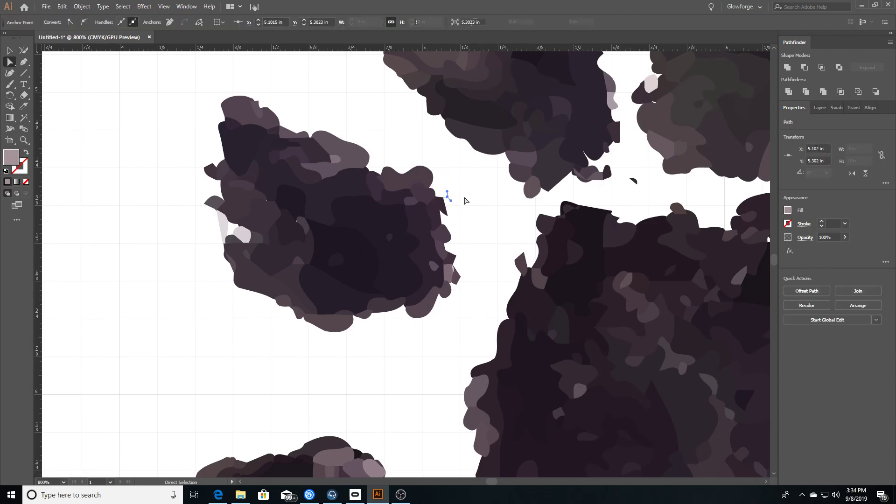
{"action": "scroll", "coordinate": [469, 205], "scroll_direction": "down", "scroll_amount": 1, "text": "alt"}
{"action": "scroll", "coordinate": [469, 206], "scroll_direction": "down", "scroll_amount": 5, "text": "alt"}
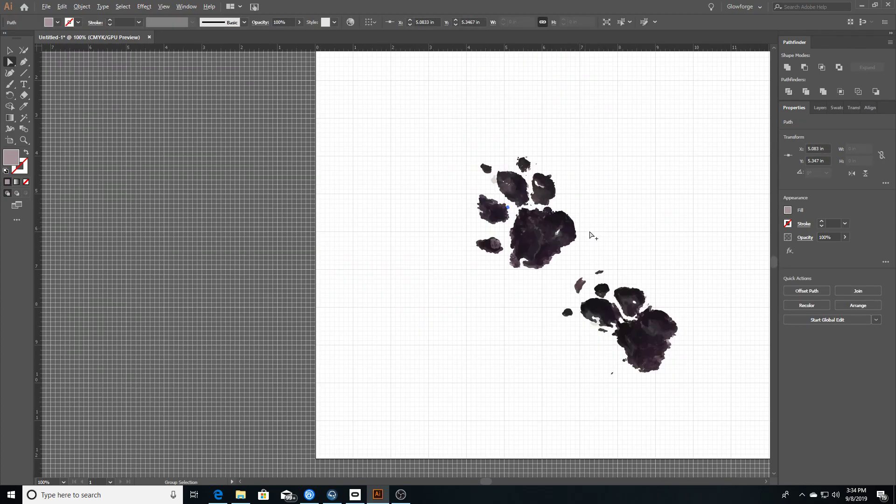
{"action": "left_click", "coordinate": [653, 240]}
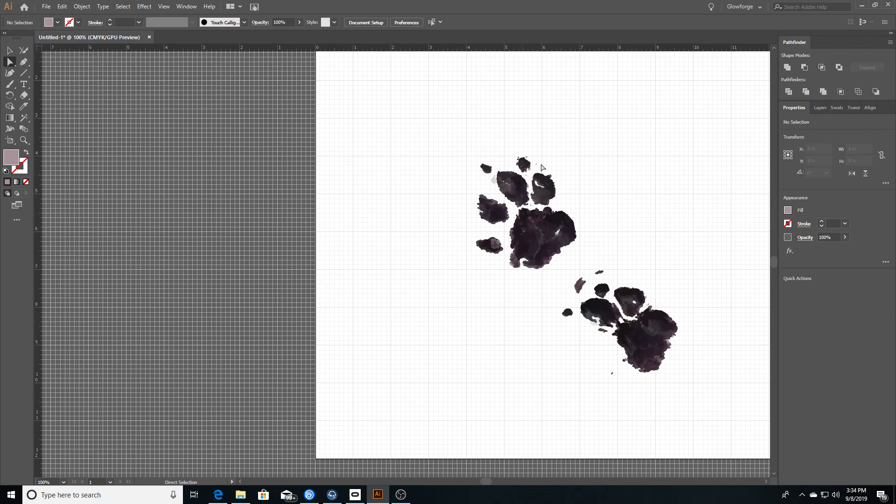
Delete the pale beige patch beside the outer edge of the upper print's large upper-left toe.
{"action": "scroll", "coordinate": [490, 172], "scroll_direction": "up", "scroll_amount": 5, "text": "alt"}
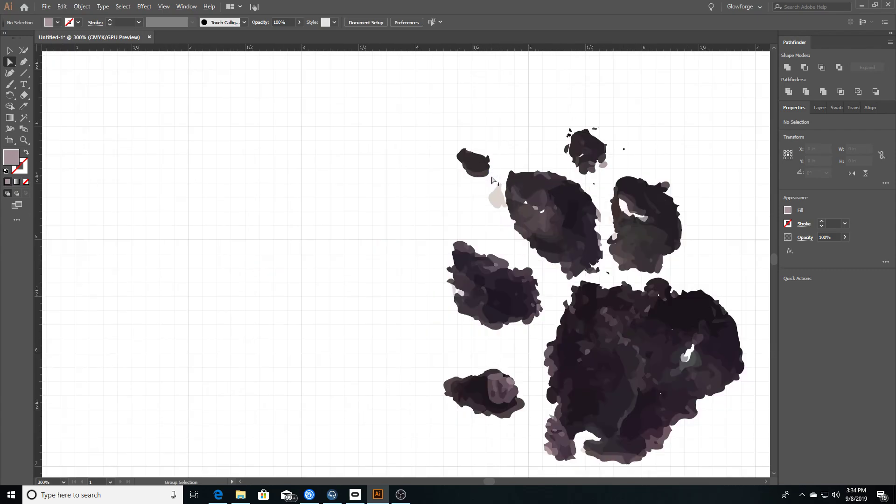
{"action": "left_click", "coordinate": [497, 235]}
{"action": "key", "text": "Delete"}
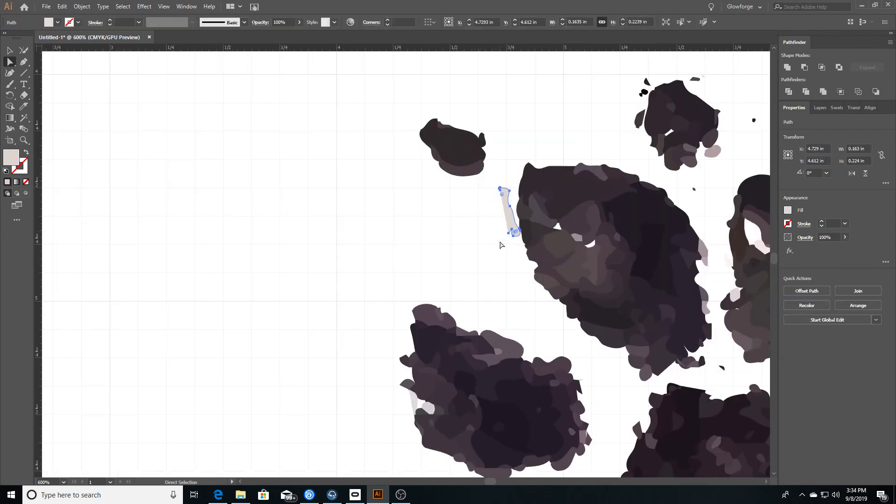
{"action": "key", "text": "Delete"}
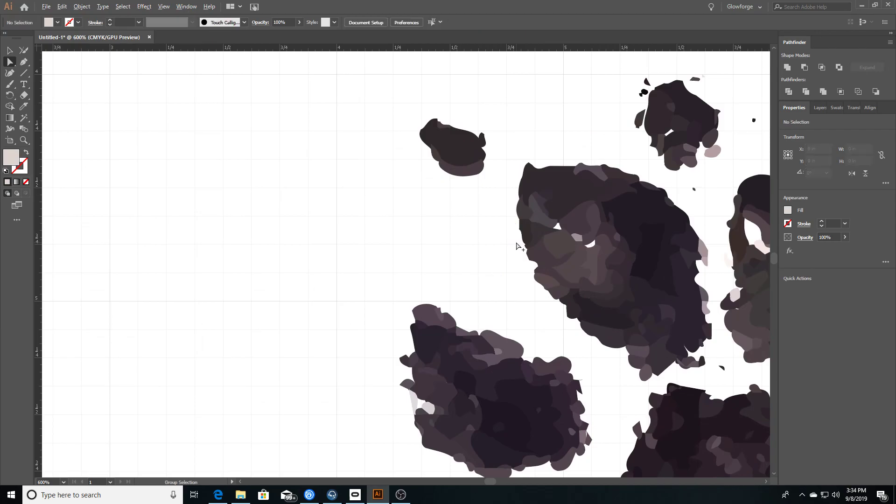
Delete the stray specks near the topmost claw mark and the chip between the large toes and the main pad.
{"action": "scroll", "coordinate": [516, 245], "scroll_direction": "down", "scroll_amount": 5, "text": "alt"}
{"action": "scroll", "coordinate": [644, 274], "scroll_direction": "up", "scroll_amount": 3, "text": "alt"}
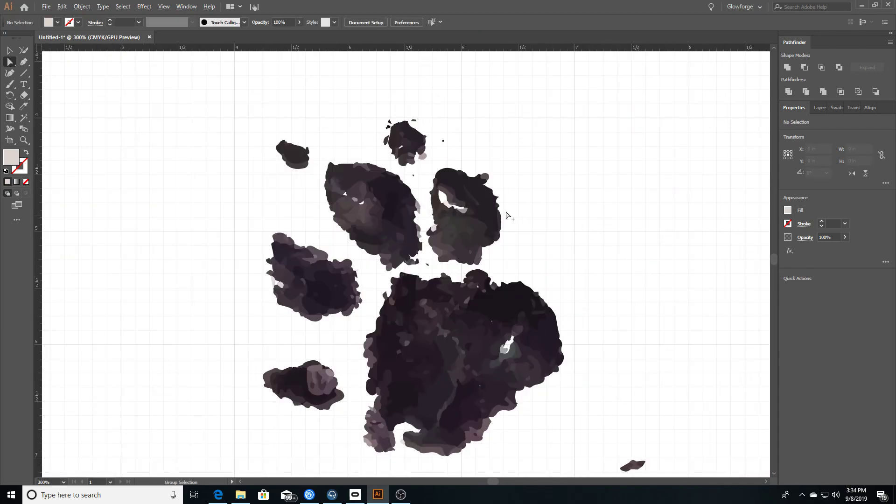
{"action": "scroll", "coordinate": [512, 216], "scroll_direction": "up", "scroll_amount": 2, "text": "alt"}
{"action": "left_click", "coordinate": [442, 129]}
{"action": "key", "text": "Delete"}
{"action": "left_click", "coordinate": [410, 376]}
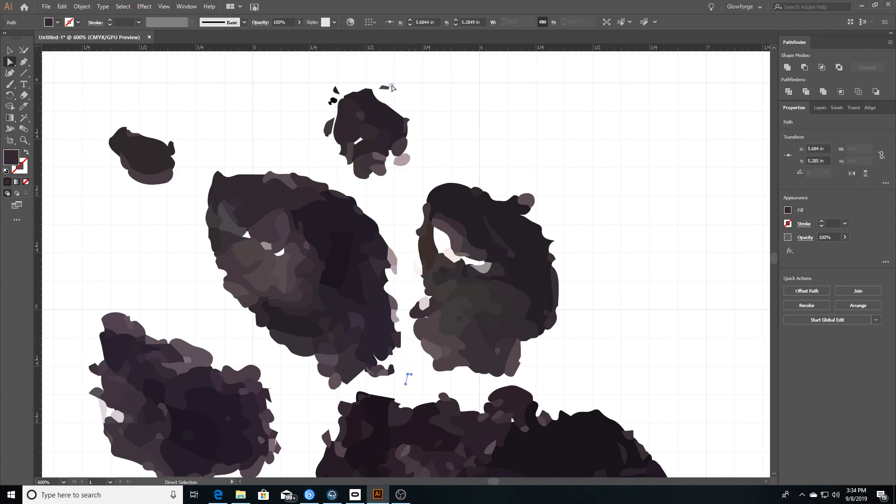
{"action": "left_click", "coordinate": [385, 89], "text": "shift"}
{"action": "key", "text": "Delete"}
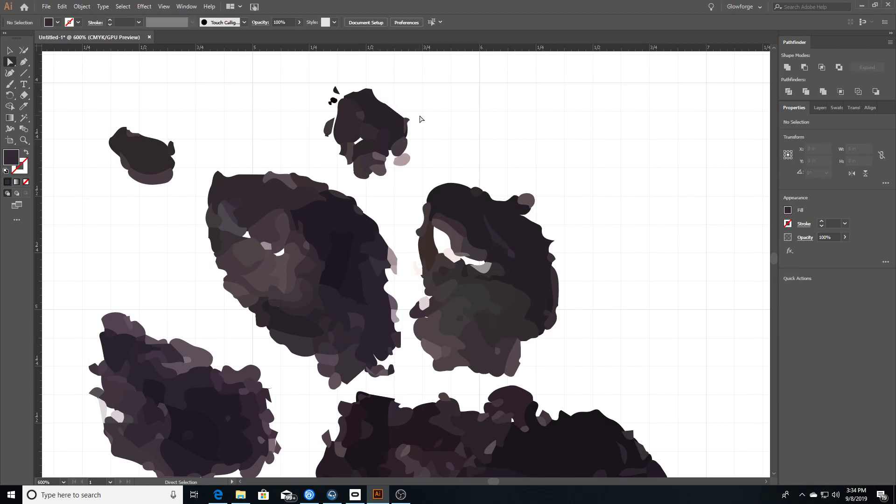
Delete the entire lower paw print, including its toes and stray marks.
{"action": "scroll", "coordinate": [421, 119], "scroll_direction": "down", "scroll_amount": 5}
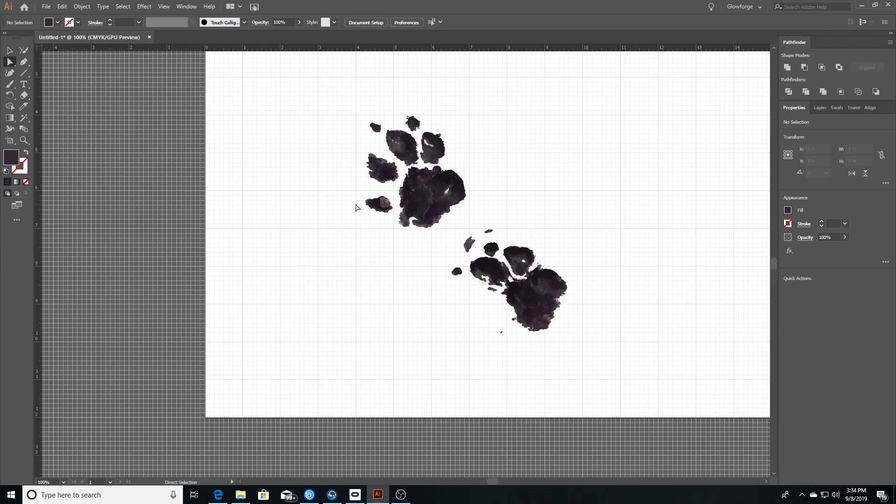
{"action": "left_click_drag", "start_coordinate": [446, 268], "coordinate": [474, 344]}
{"action": "left_click", "coordinate": [473, 347]}
{"action": "left_click_drag", "start_coordinate": [456, 232], "coordinate": [609, 366]}
{"action": "key", "text": "Delete"}
{"action": "scroll", "coordinate": [442, 246], "scroll_direction": "up", "scroll_amount": 5}
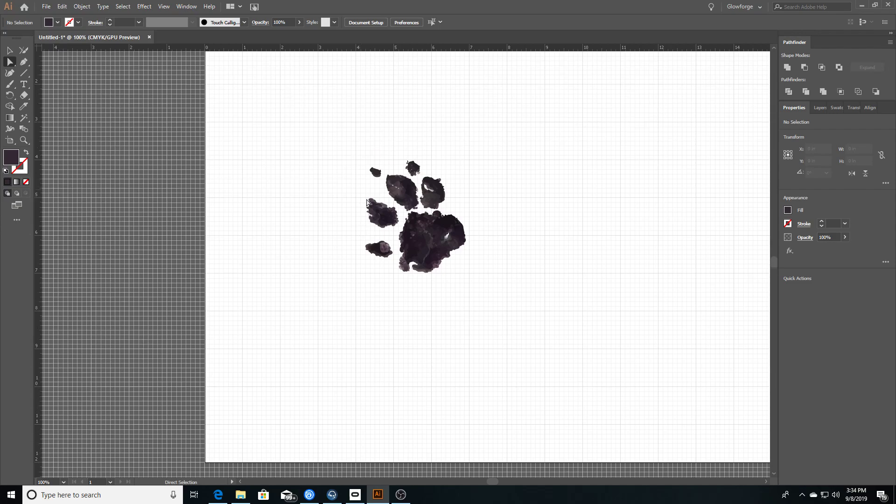
Create a mirrored copy of the whole remaining paw print by reflecting it across the vertical axis.
{"action": "scroll", "coordinate": [416, 282], "scroll_direction": "down", "scroll_amount": 2}
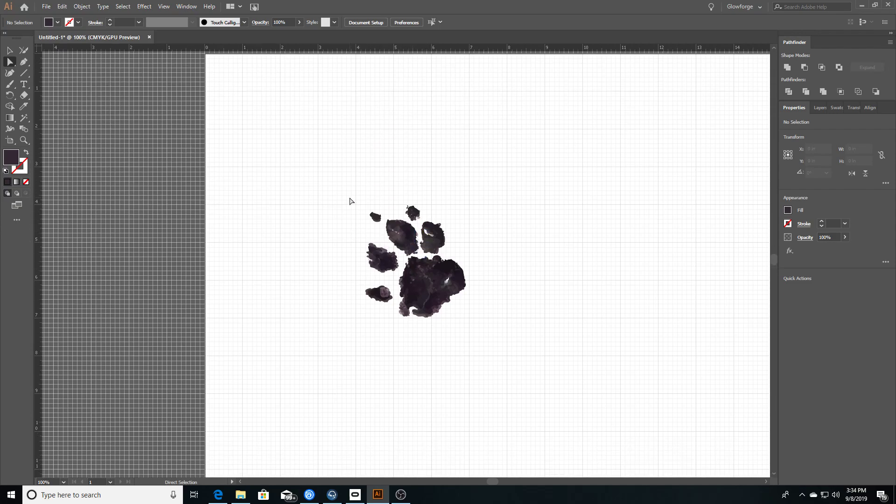
{"action": "left_click_drag", "start_coordinate": [351, 201], "coordinate": [525, 350]}
{"action": "left_click", "coordinate": [565, 275]}
{"action": "left_click_drag", "start_coordinate": [340, 190], "coordinate": [572, 338]}
{"action": "left_click", "coordinate": [82, 7]}
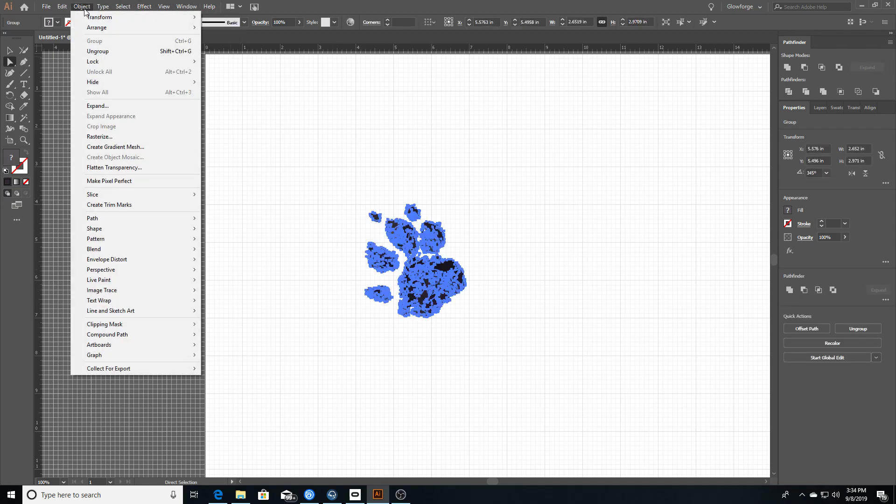
{"action": "mouse_move", "coordinate": [94, 17]}
{"action": "left_click", "coordinate": [224, 51]}
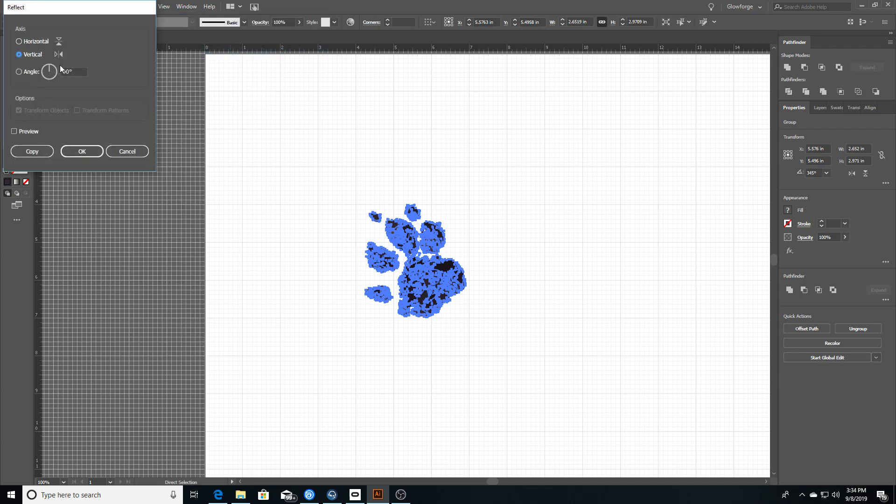
{"action": "left_click", "coordinate": [29, 150]}
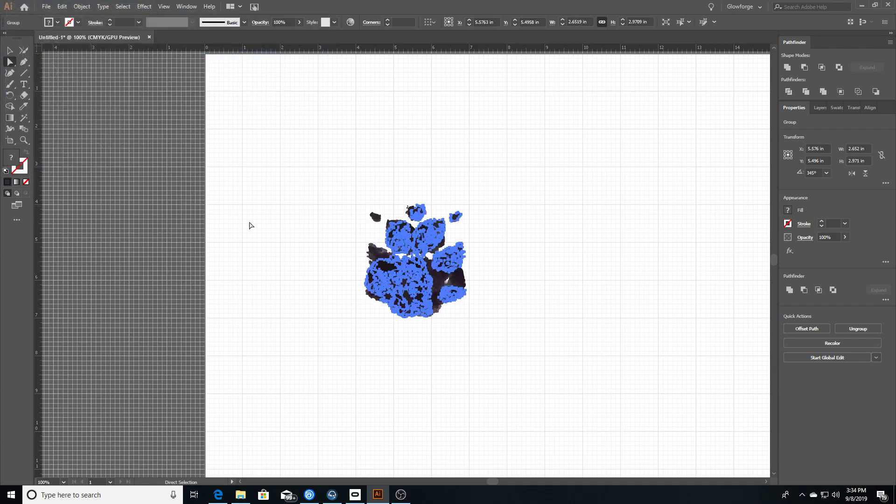
Try to move the mirrored paw print away from the original by its main pad.
{"action": "scroll", "coordinate": [400, 296], "scroll_direction": "up", "scroll_amount": 5}
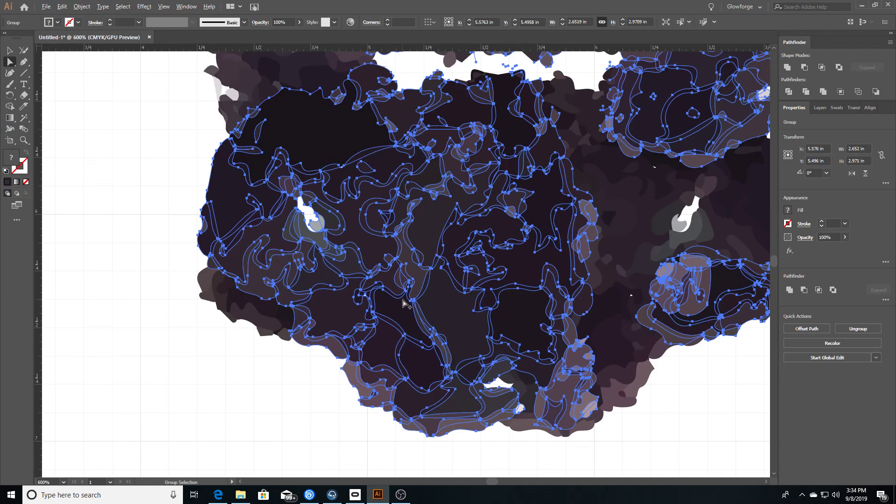
{"action": "left_click_drag", "start_coordinate": [434, 297], "coordinate": [678, 362]}
{"action": "key", "text": "ctrl+z"}
{"action": "left_click_drag", "start_coordinate": [514, 318], "coordinate": [793, 459]}
{"action": "key", "text": "ctrl+z"}
Move the mirrored paw print to the right of the original at about X 9.09 in, Y 5.51 in.
{"action": "scroll", "coordinate": [691, 406], "scroll_direction": "down", "scroll_amount": 3}
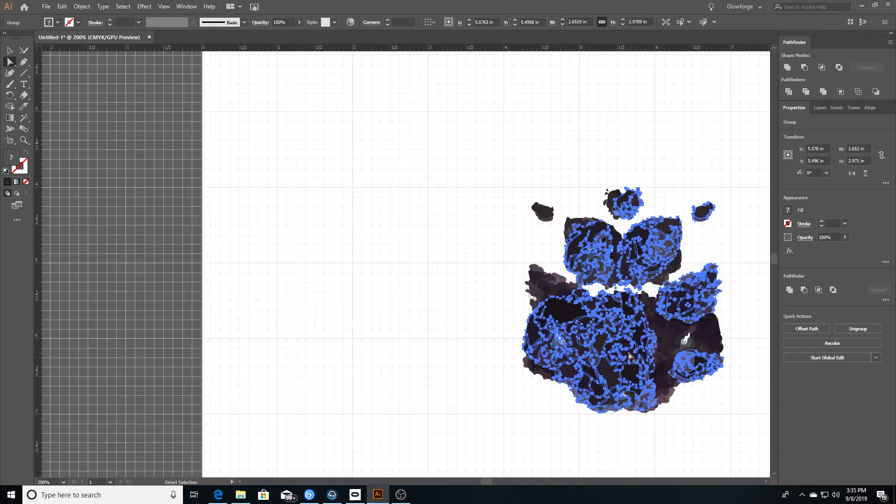
{"action": "left_click_drag", "start_coordinate": [596, 344], "coordinate": [351, 244]}
{"action": "scroll", "coordinate": [485, 348], "scroll_direction": "down", "scroll_amount": 2}
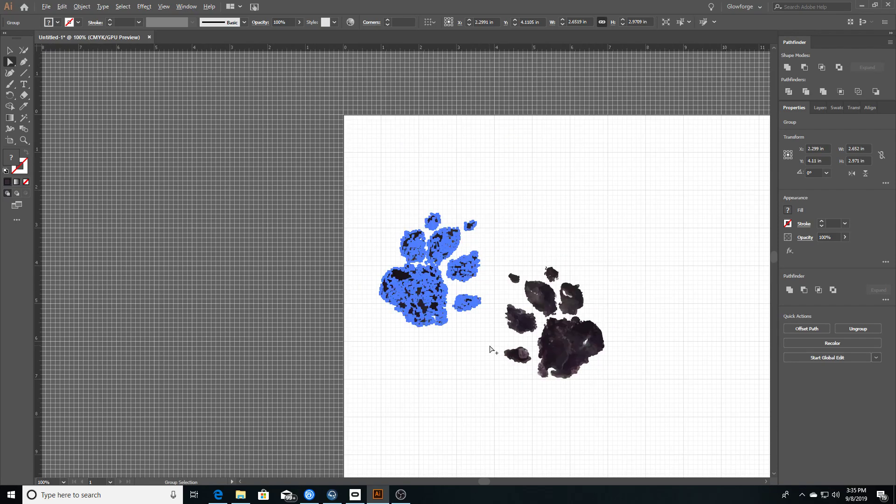
{"action": "left_click", "coordinate": [506, 379]}
{"action": "left_click_drag", "start_coordinate": [366, 183], "coordinate": [496, 353]}
{"action": "left_click_drag", "start_coordinate": [468, 295], "coordinate": [668, 345]}
{"action": "left_click", "coordinate": [663, 423]}
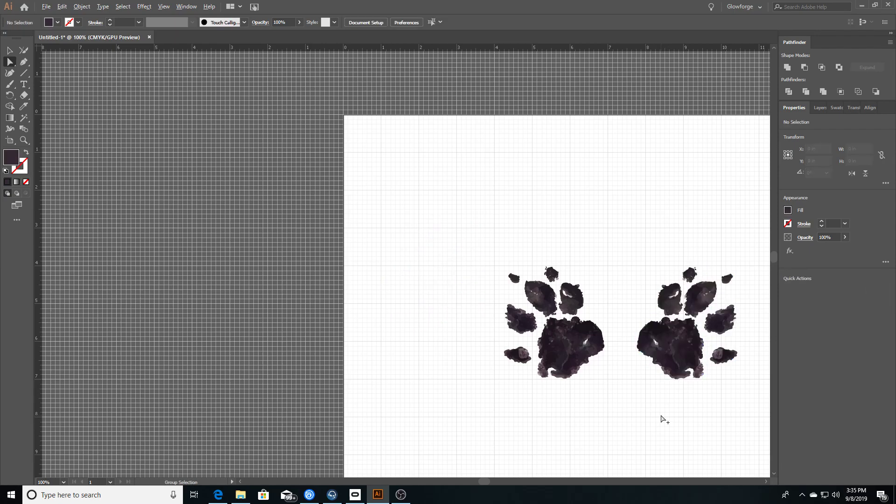
Rotate the mirrored paw print by -60°.
{"action": "scroll", "coordinate": [663, 417], "scroll_direction": "down", "scroll_amount": 1, "text": "alt"}
{"action": "scroll", "coordinate": [665, 400], "scroll_direction": "down", "scroll_amount": 2}
{"action": "left_click_drag", "start_coordinate": [644, 248], "coordinate": [747, 363]}
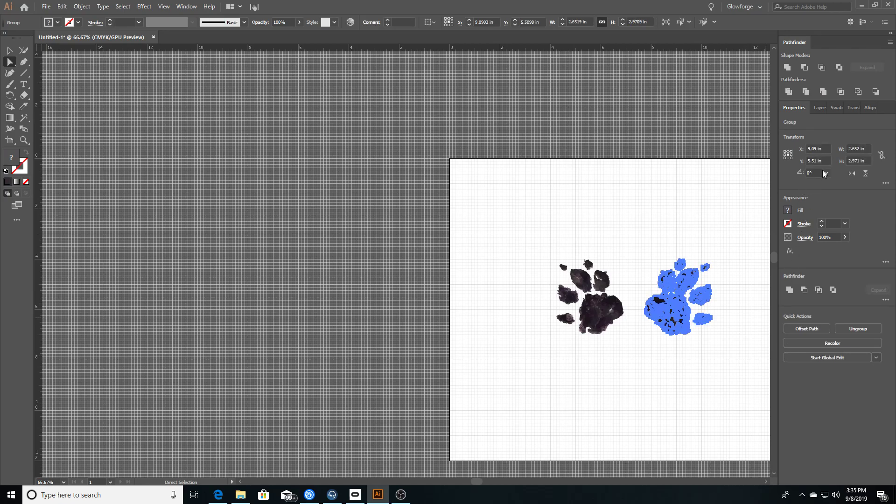
{"action": "left_click", "coordinate": [813, 173]}
{"action": "type", "text": "-60"}
{"action": "key", "text": "Return"}
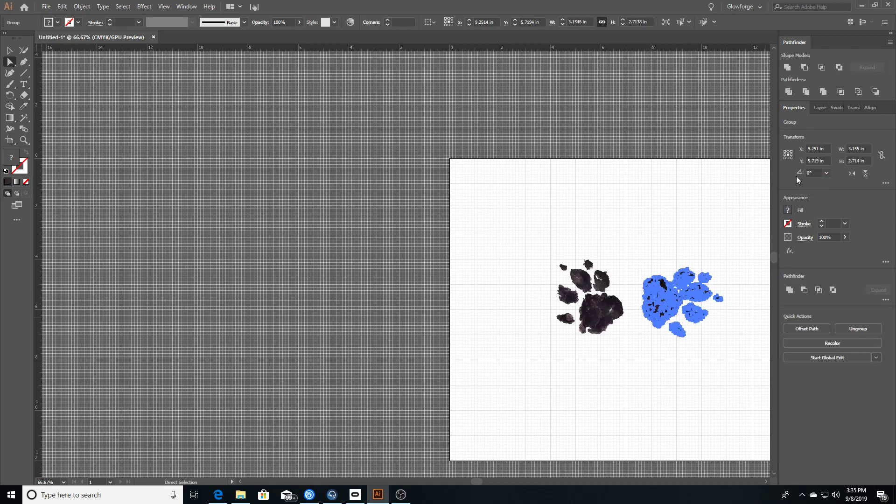
Rotate the mirrored paw print through several trial angles, including 90° and 95°, until its toes point upward.
{"action": "left_click", "coordinate": [816, 175]}
{"action": "type", "text": "9"}
{"action": "key", "text": "Return"}
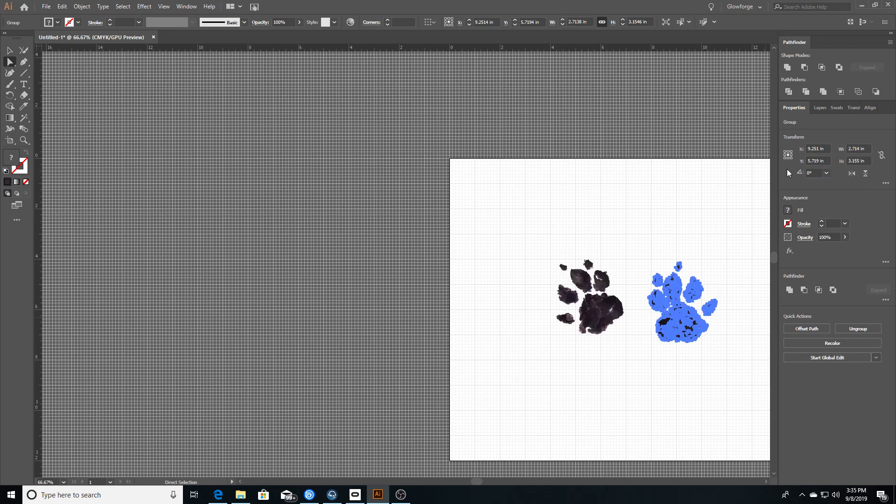
{"action": "left_click", "coordinate": [813, 173]}
{"action": "type", "text": "10"}
{"action": "key", "text": "Return"}
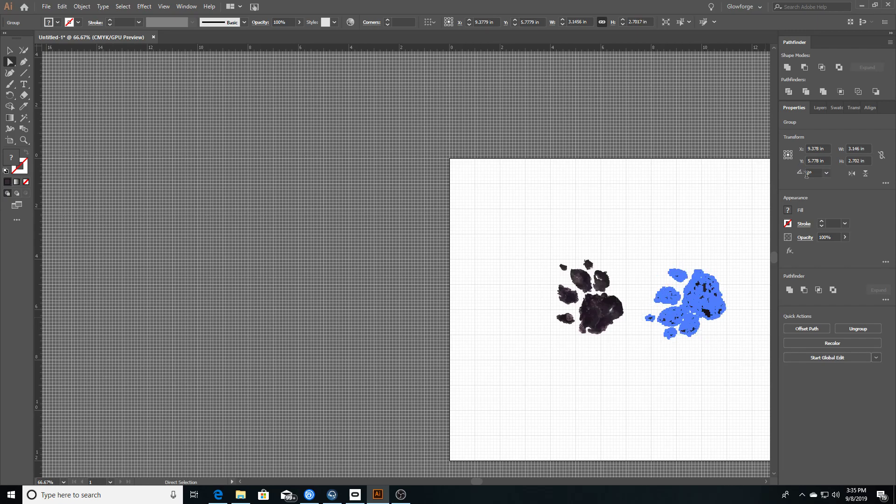
{"action": "type", "text": "90"}
{"action": "key", "text": "Return"}
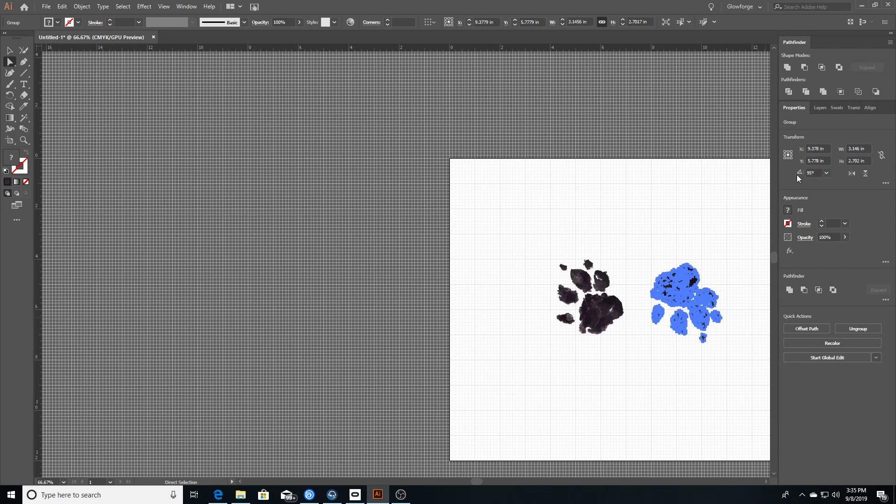
{"action": "type", "text": "180"}
{"action": "key", "text": "Return"}
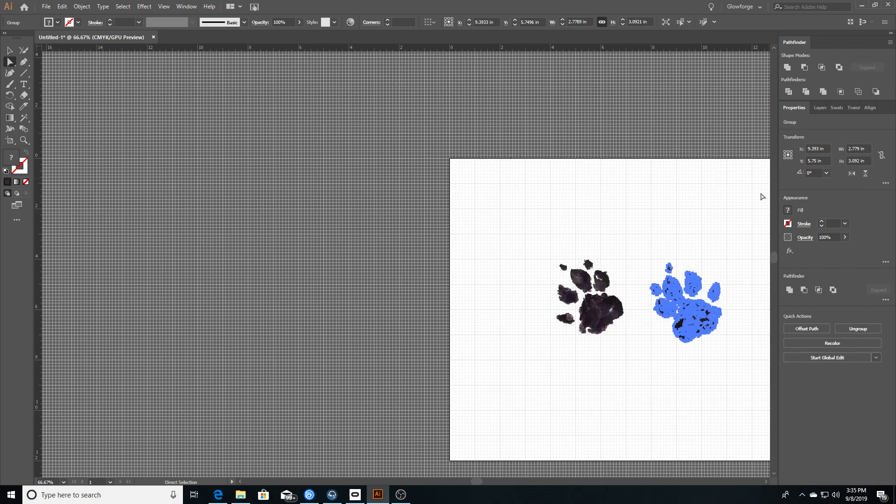
{"action": "left_click", "coordinate": [665, 379]}
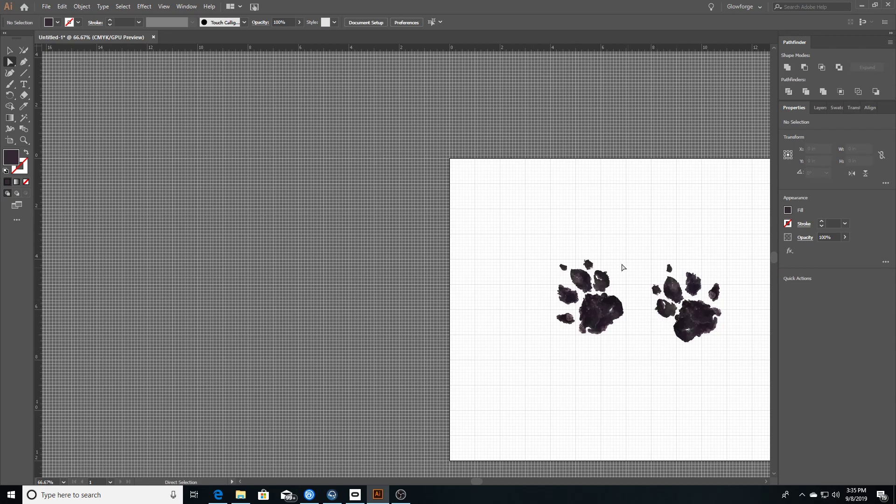
Delete the mirrored paw print copy, keeping only the original print on the artboard.
{"action": "scroll", "coordinate": [634, 373], "scroll_direction": "down", "scroll_amount": 1}
{"action": "left_click_drag", "start_coordinate": [647, 213], "coordinate": [744, 314]}
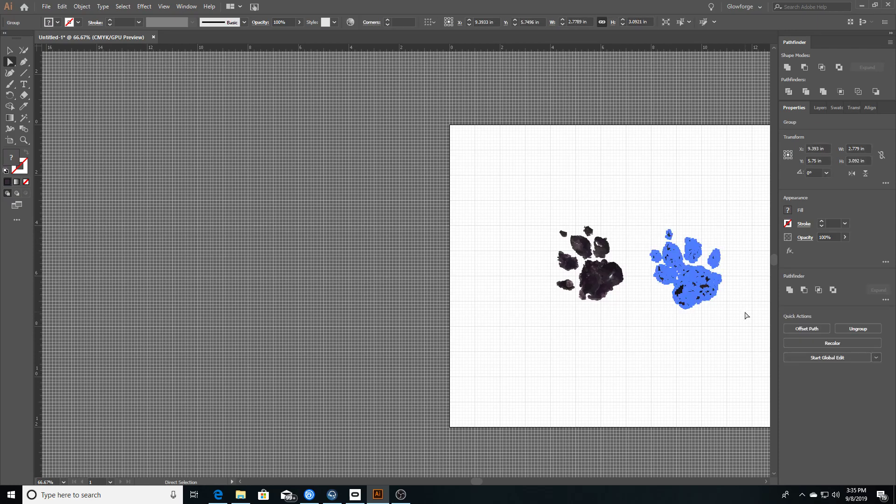
{"action": "key", "text": "Delete"}
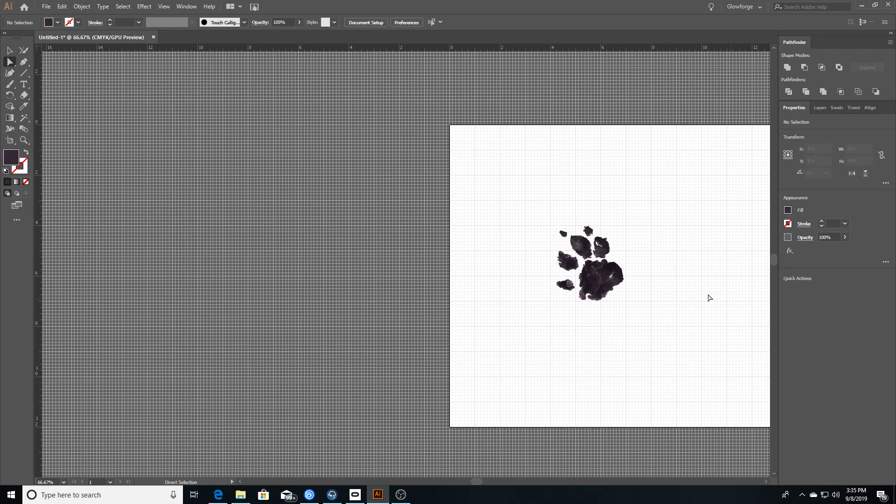
Expand the paw print's group under Layer 1 and look through the separate paths it contains.
{"action": "scroll", "coordinate": [602, 330], "scroll_direction": "up", "scroll_amount": 1}
{"action": "scroll", "coordinate": [633, 360], "scroll_direction": "up", "scroll_amount": 2}
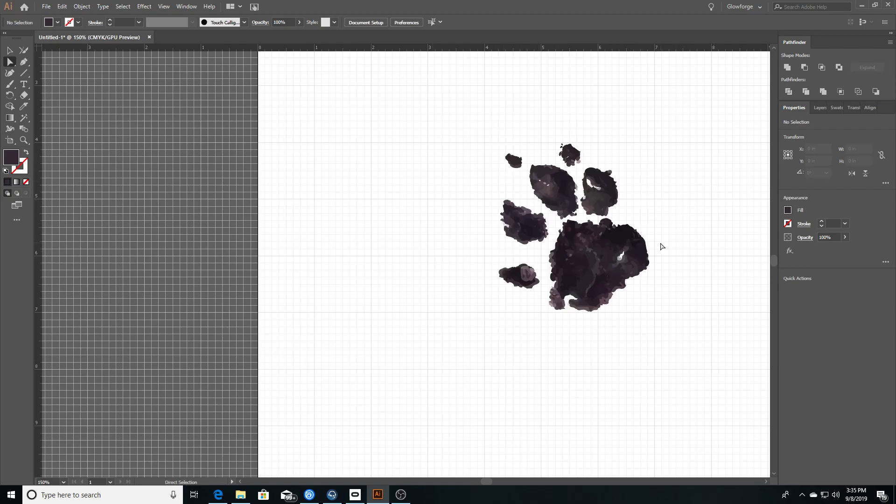
{"action": "left_click", "coordinate": [817, 108]}
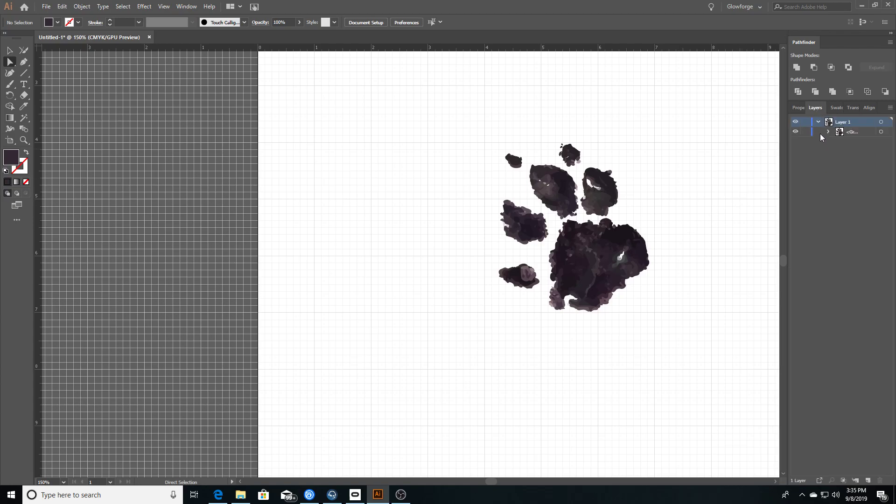
{"action": "left_click", "coordinate": [829, 132]}
{"action": "scroll", "coordinate": [840, 233], "scroll_direction": "down", "scroll_amount": 2}
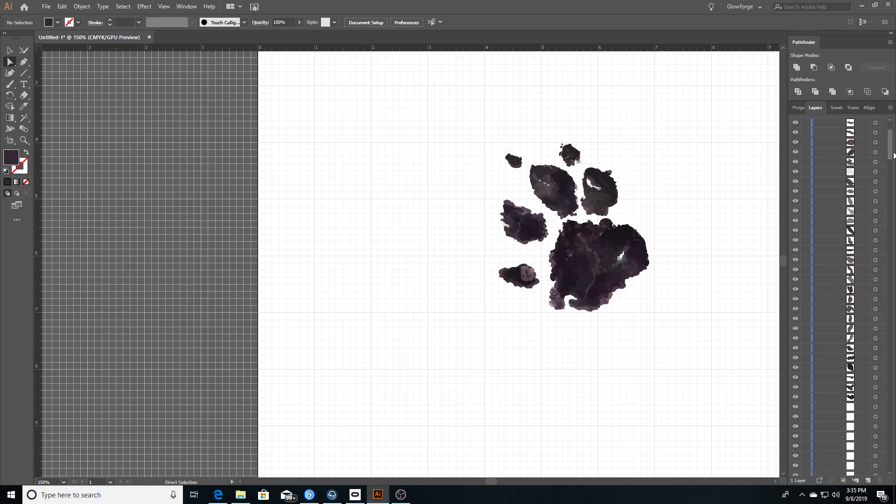
{"action": "mouse_move", "coordinate": [889, 149]}
{"action": "left_mouse_down"}
{"action": "mouse_move", "coordinate": [889, 202]}
{"action": "mouse_move", "coordinate": [885, 132]}
{"action": "left_mouse_up"}
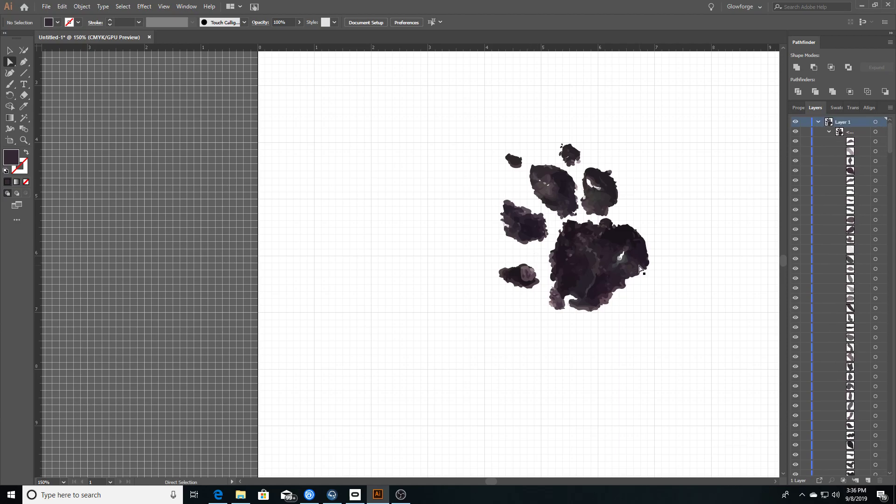
Combine all the pieces of the remaining paw print into a single compound path.
{"action": "left_click_drag", "start_coordinate": [451, 116], "coordinate": [666, 363]}
{"action": "left_click", "coordinate": [101, 7]}
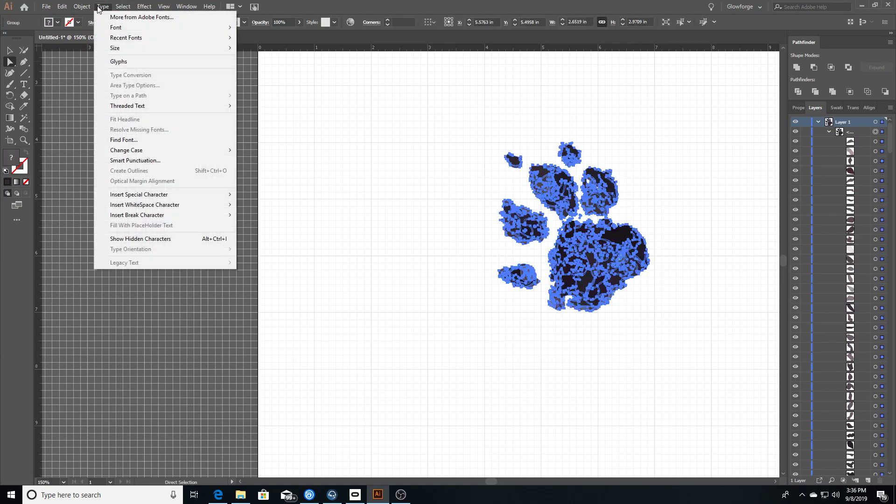
{"action": "mouse_move", "coordinate": [88, 6]}
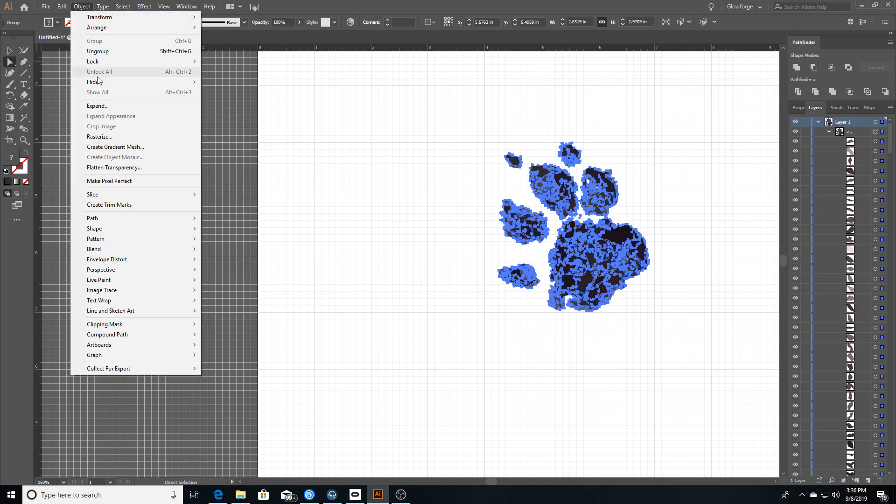
{"action": "mouse_move", "coordinate": [147, 338]}
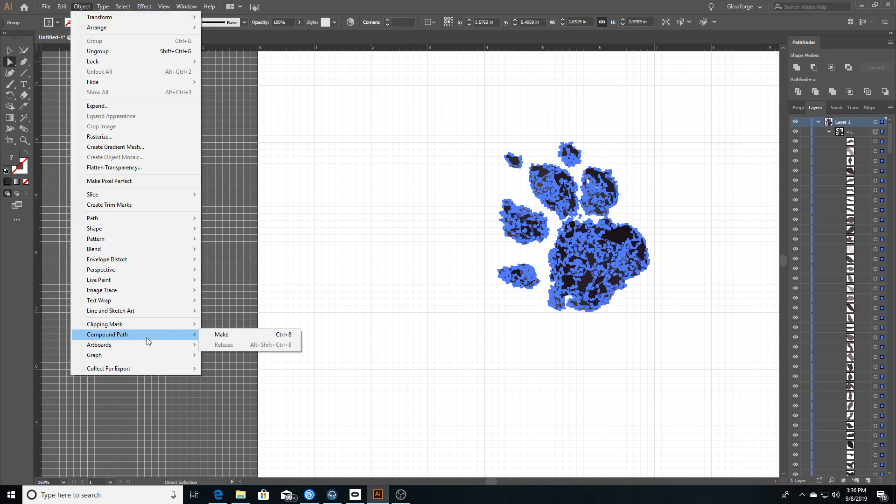
{"action": "left_click", "coordinate": [220, 335]}
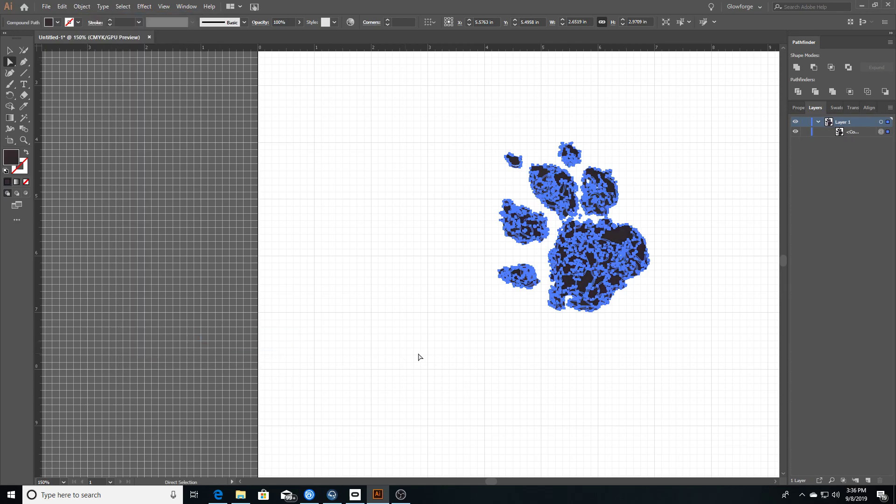
{"action": "left_click", "coordinate": [649, 374]}
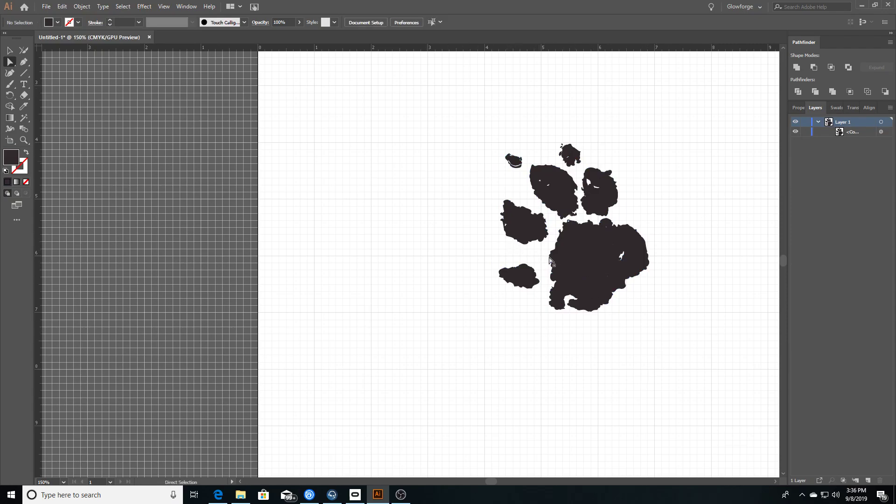
Look at the export options available for the finished paw print artwork.
{"action": "left_click", "coordinate": [62, 6]}
{"action": "mouse_move", "coordinate": [46, 6]}
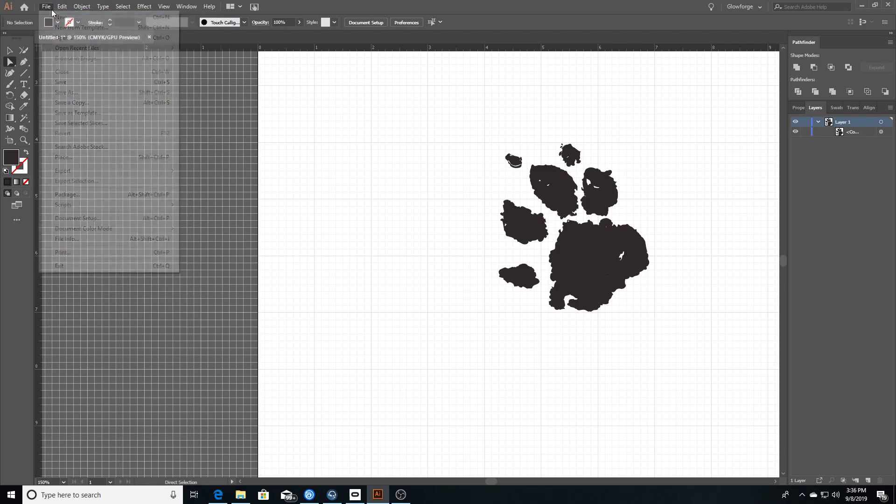
{"action": "mouse_move", "coordinate": [66, 171]}
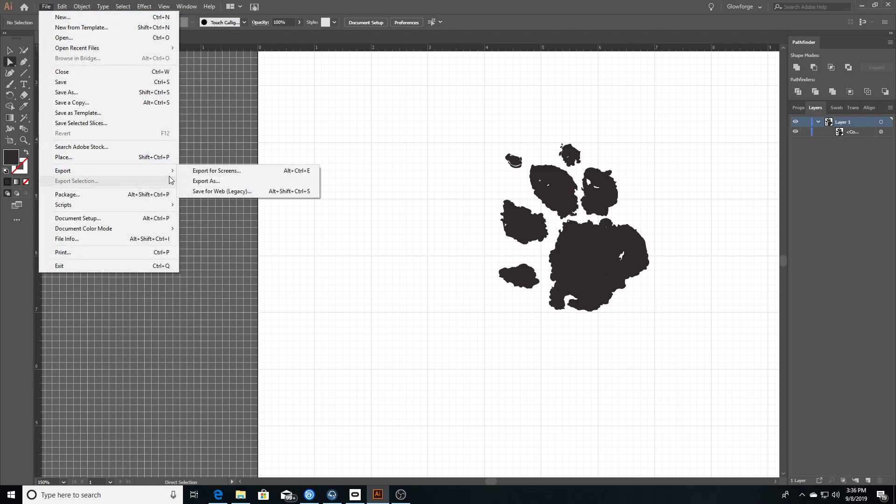
{"action": "left_click", "coordinate": [544, 373]}
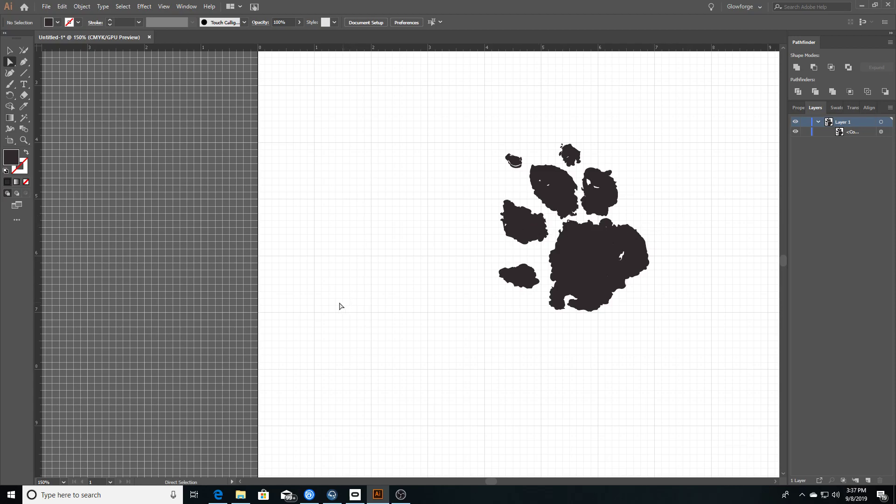
Switch to Edge to view the product page for the engraved 3 inch coaster set, and return to Illustrator.
{"action": "left_click", "coordinate": [218, 494]}
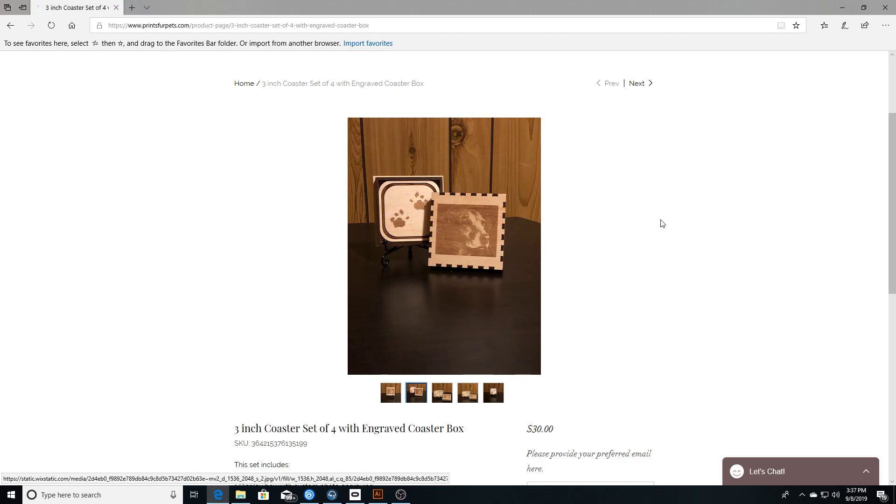
{"action": "left_click", "coordinate": [843, 8]}
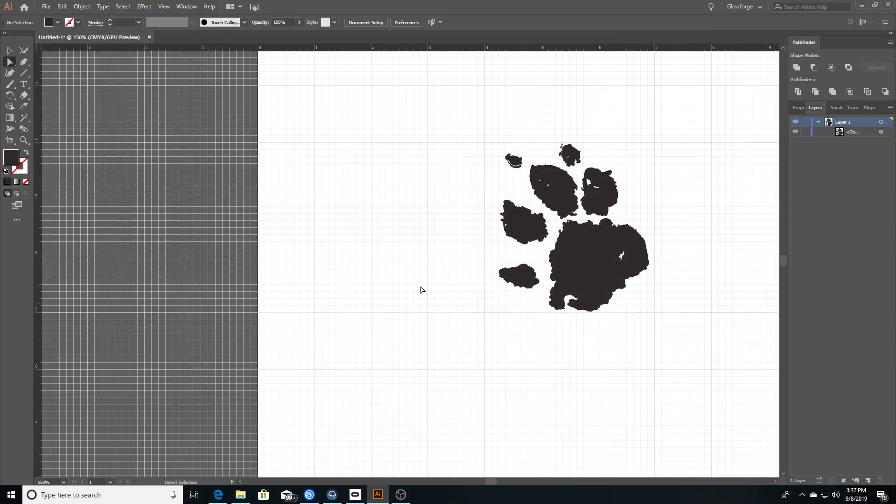
{"action": "scroll", "coordinate": [526, 312], "scroll_direction": "up", "scroll_amount": 2}
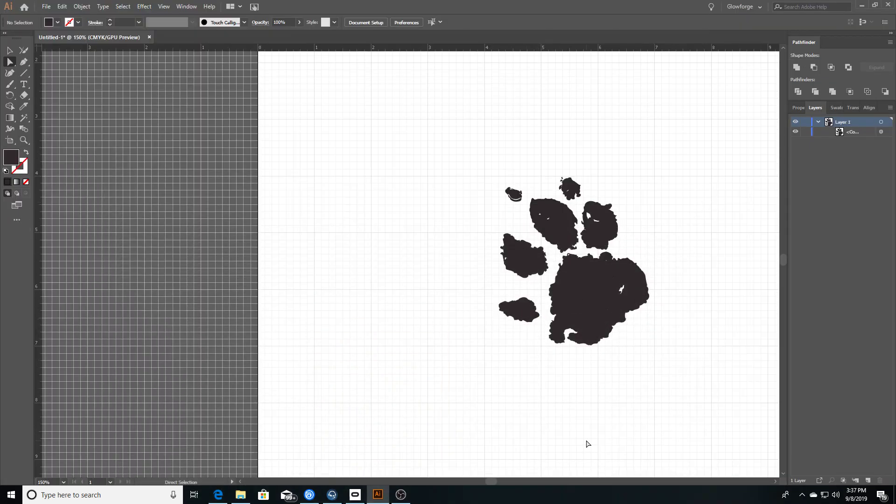